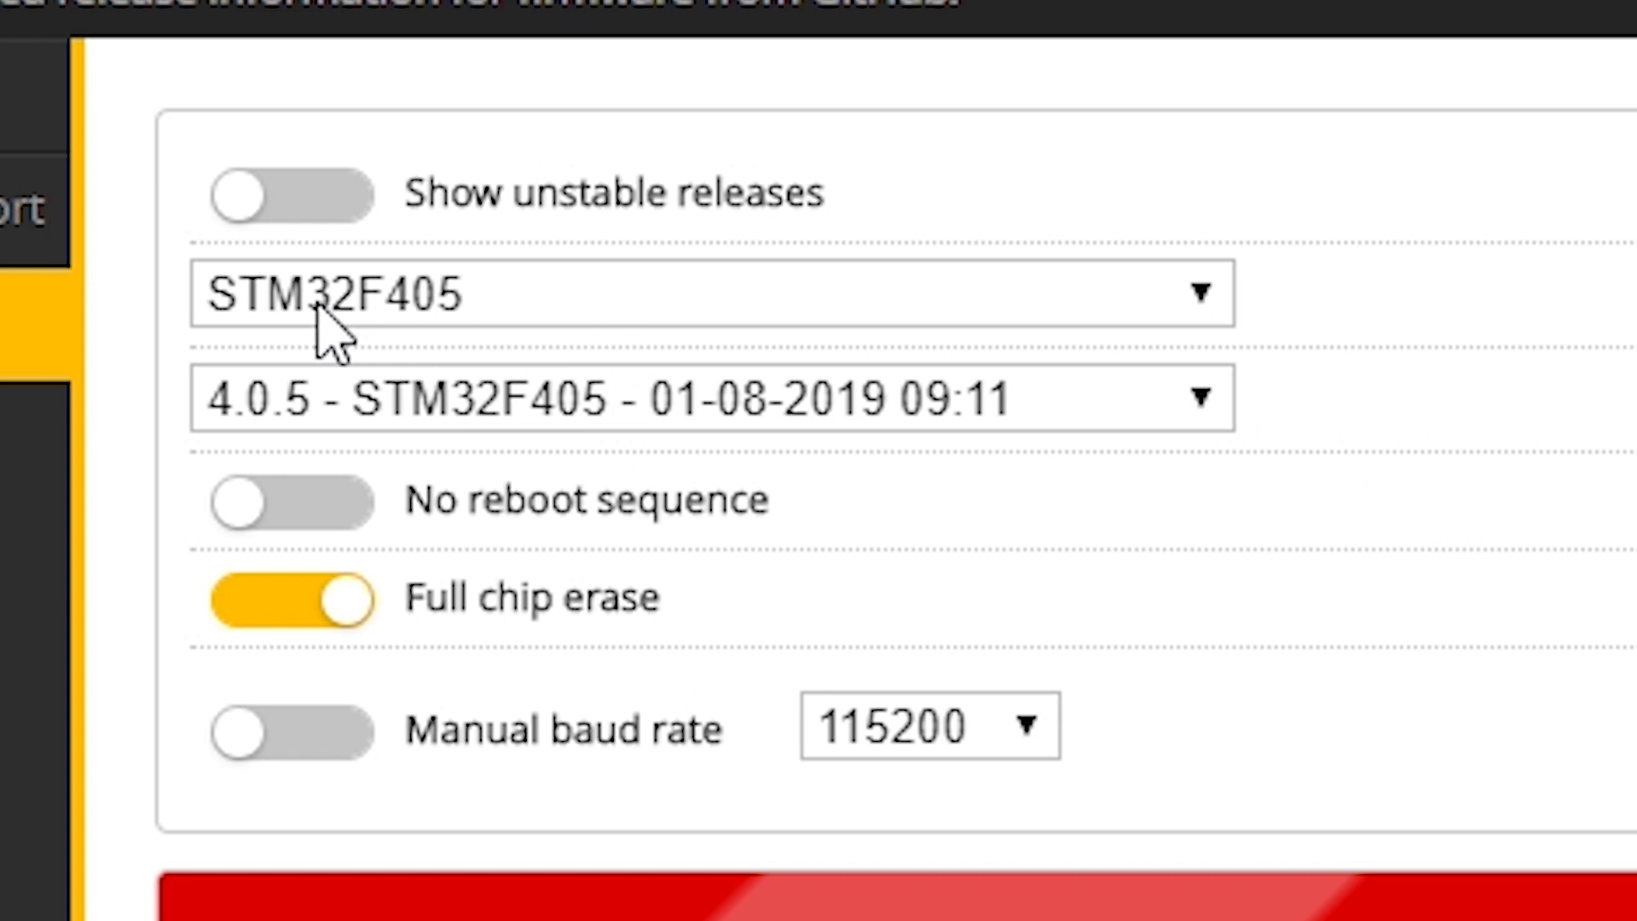
Look through the full list of flight controller board targets offered for online firmware releases.
left_click(430, 315)
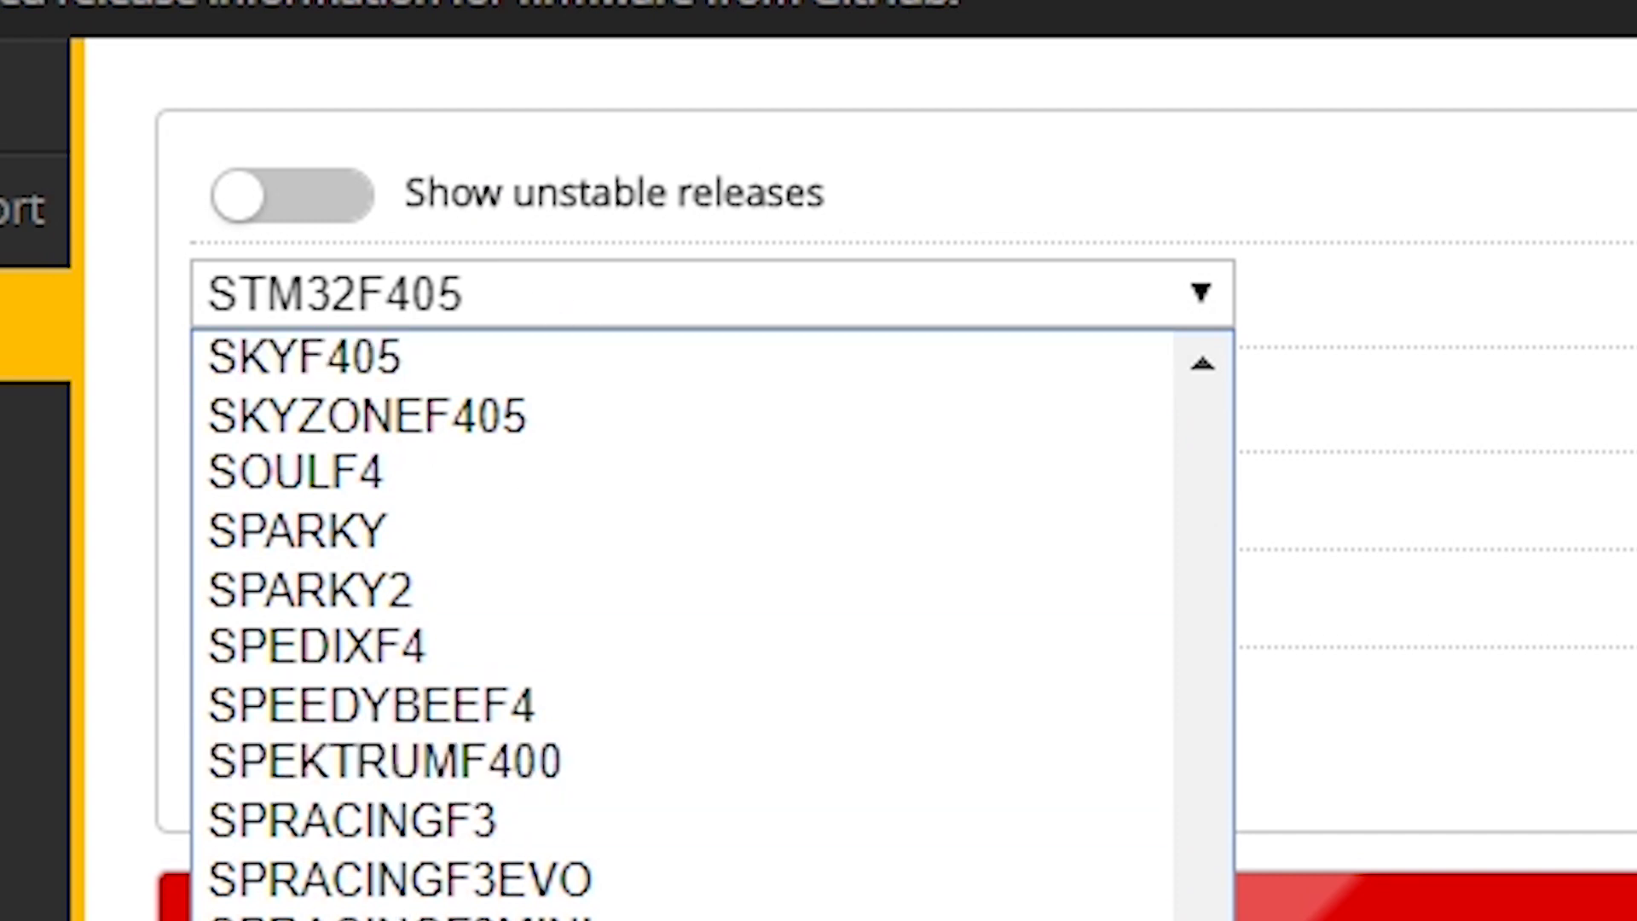
key("Escape")
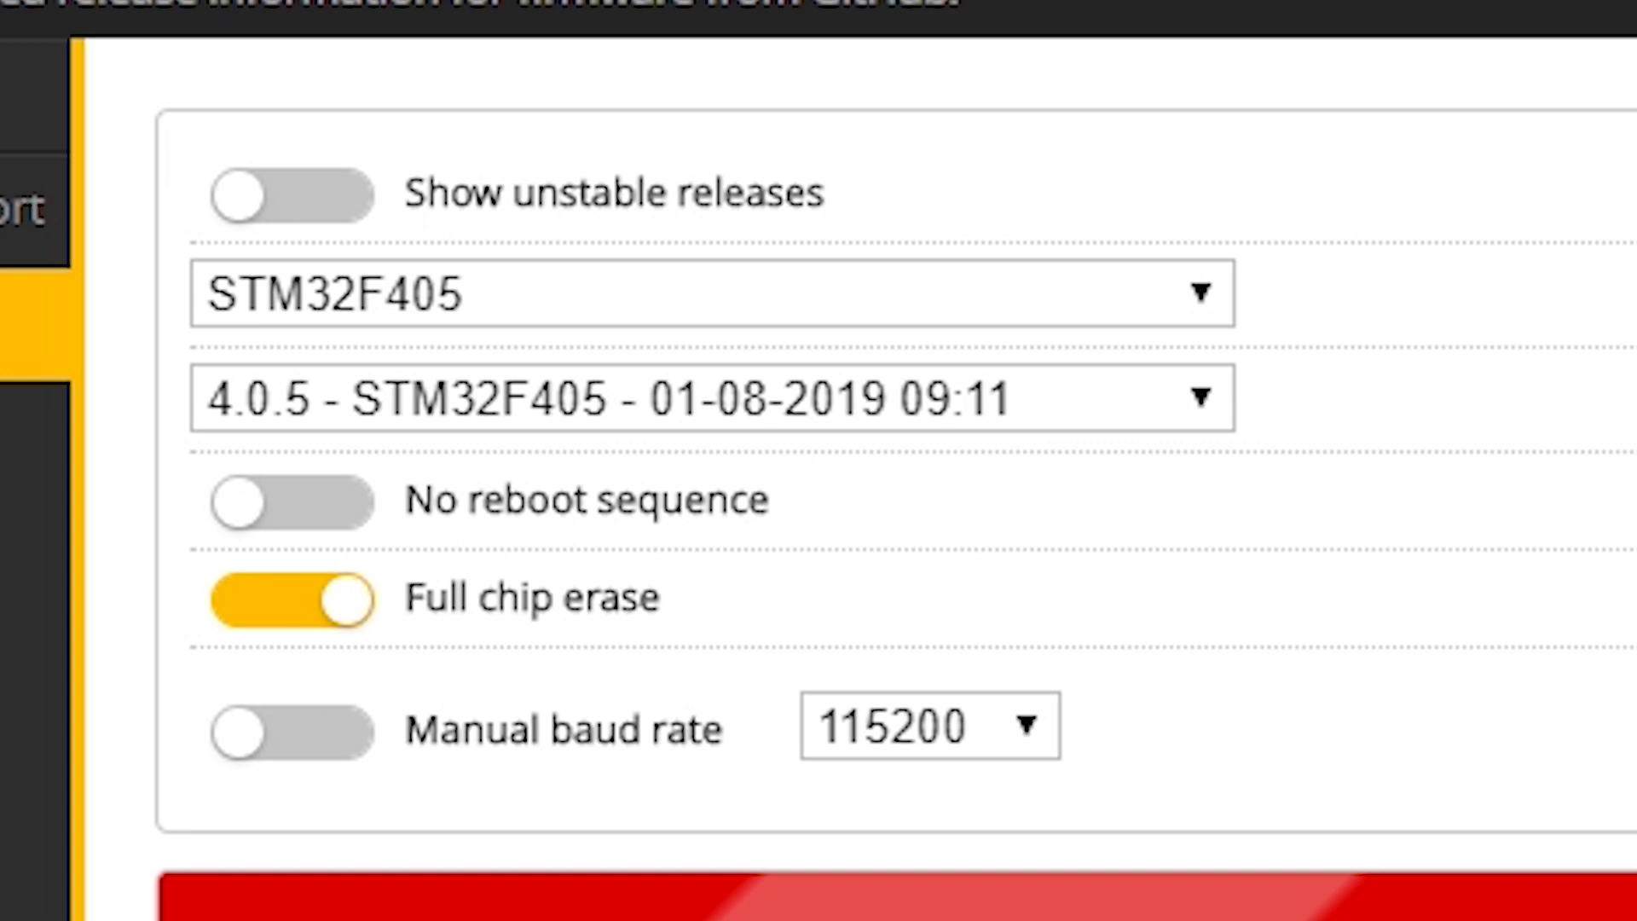
left_click(609, 313)
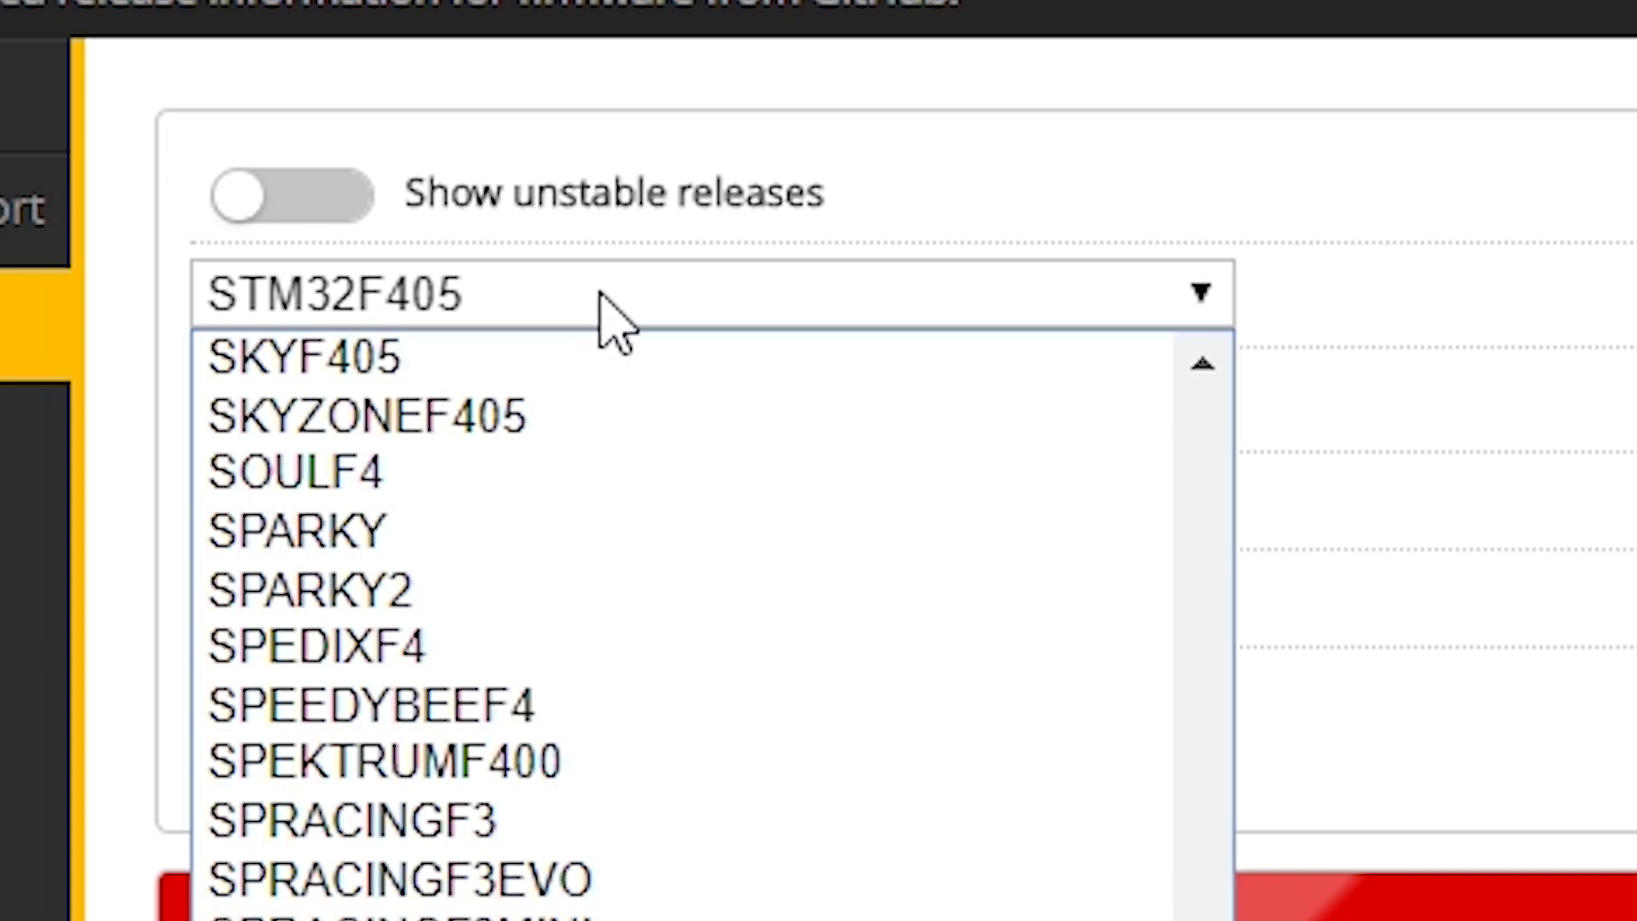
scroll(558, 904, "up", 10)
scroll(558, 904, "down", 15)
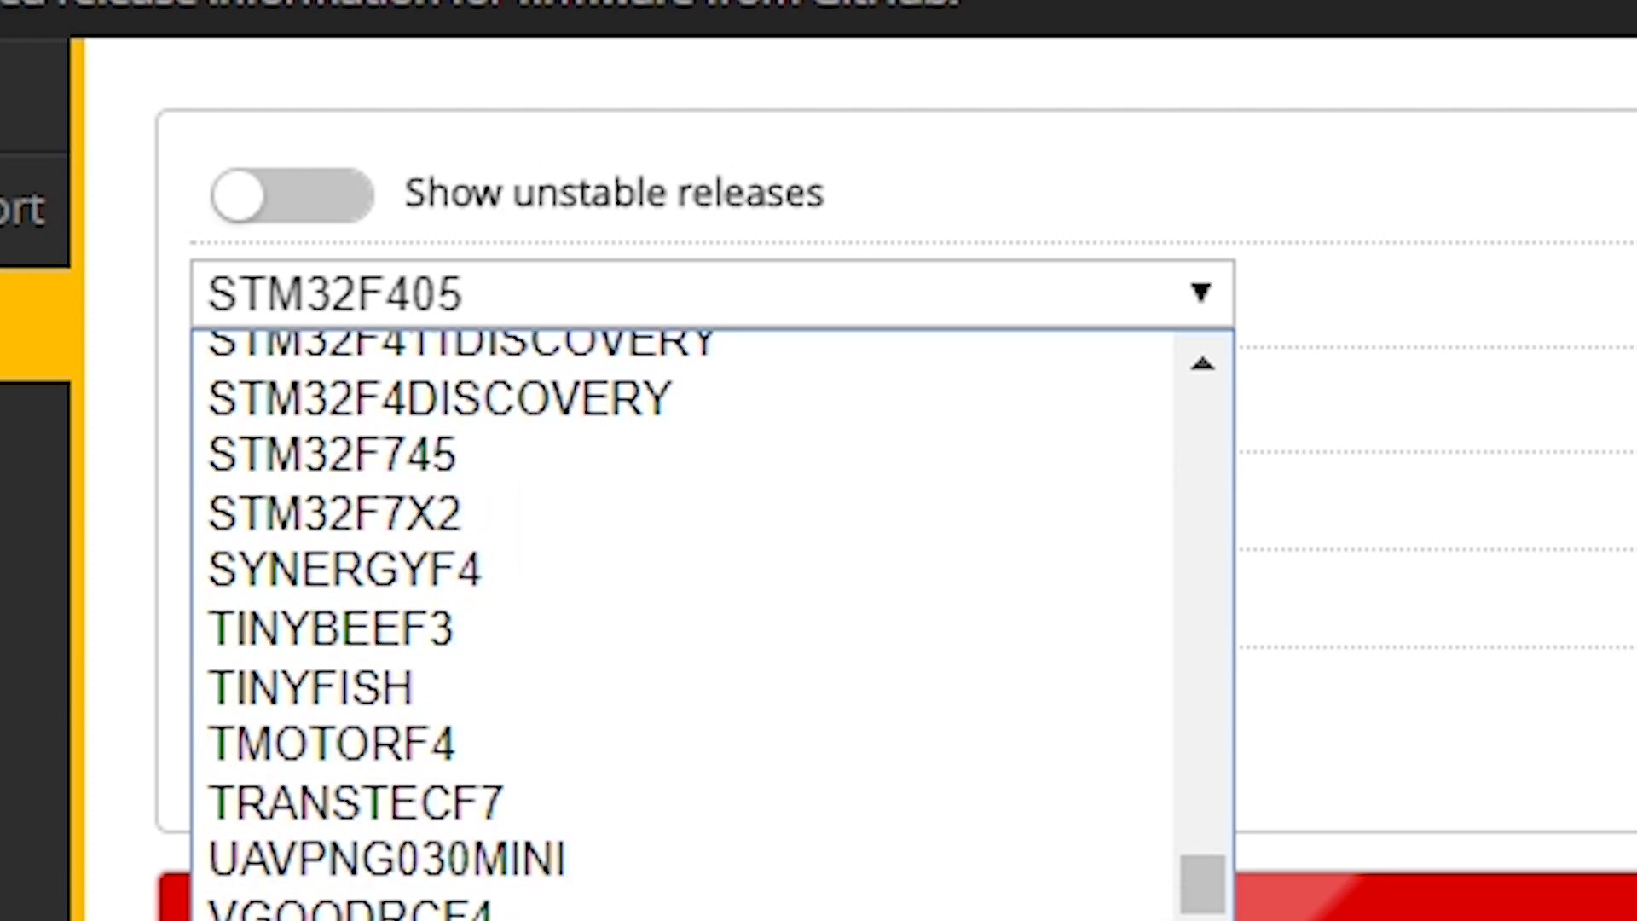
scroll(558, 904, "up", 20)
scroll(550, 911, "up", 15)
scroll(550, 911, "down", 20)
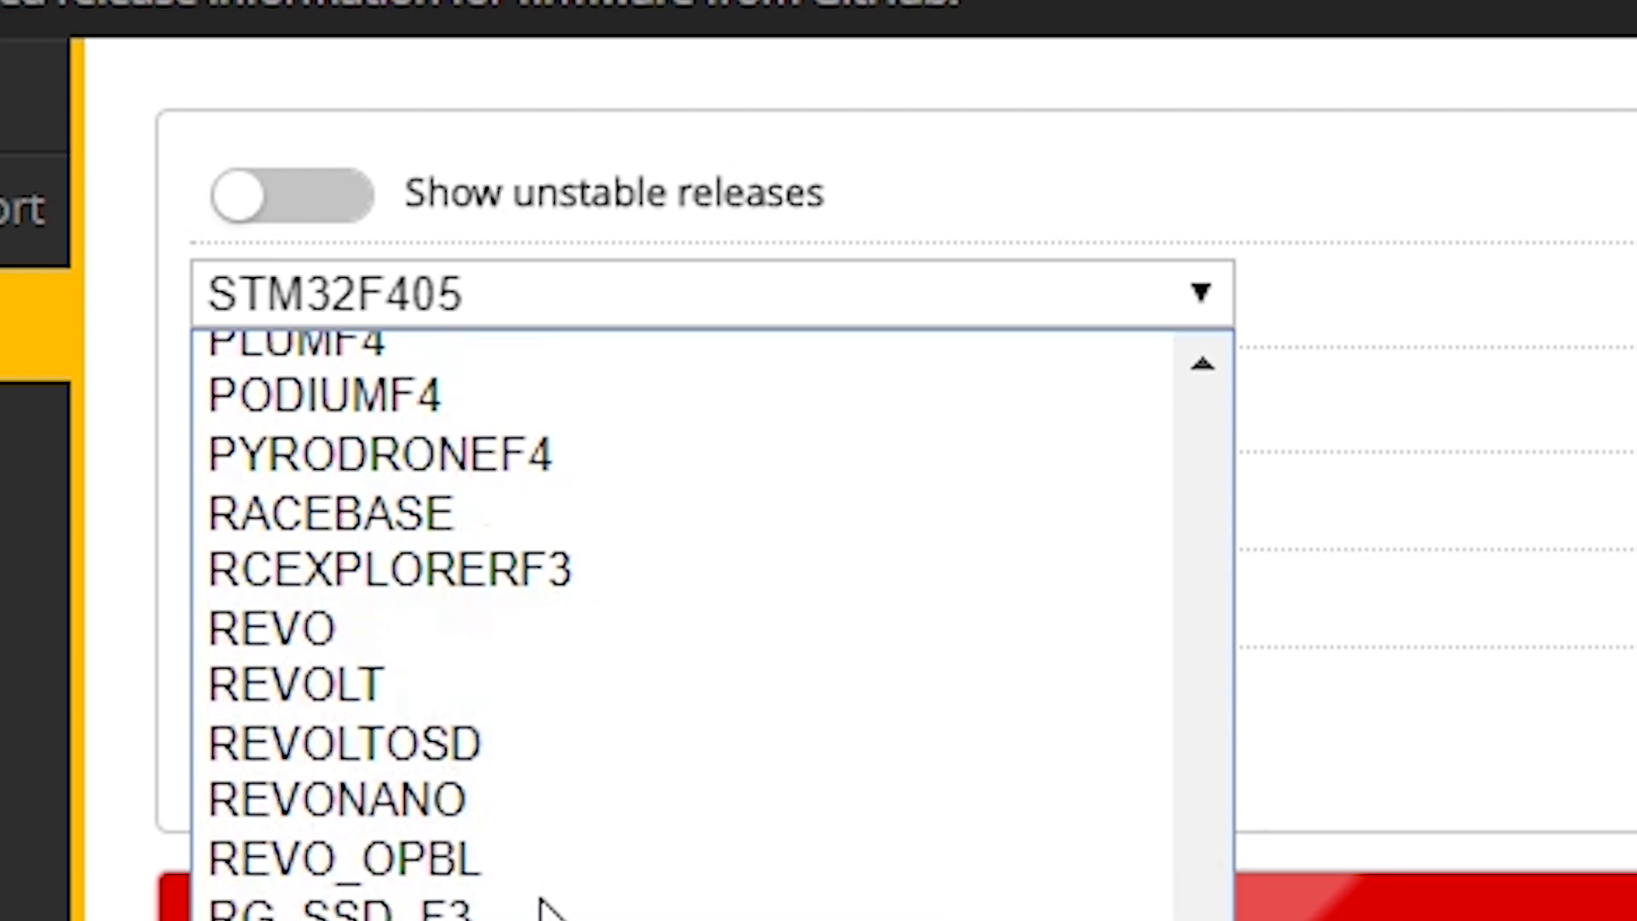
scroll(622, 549, "up", 4)
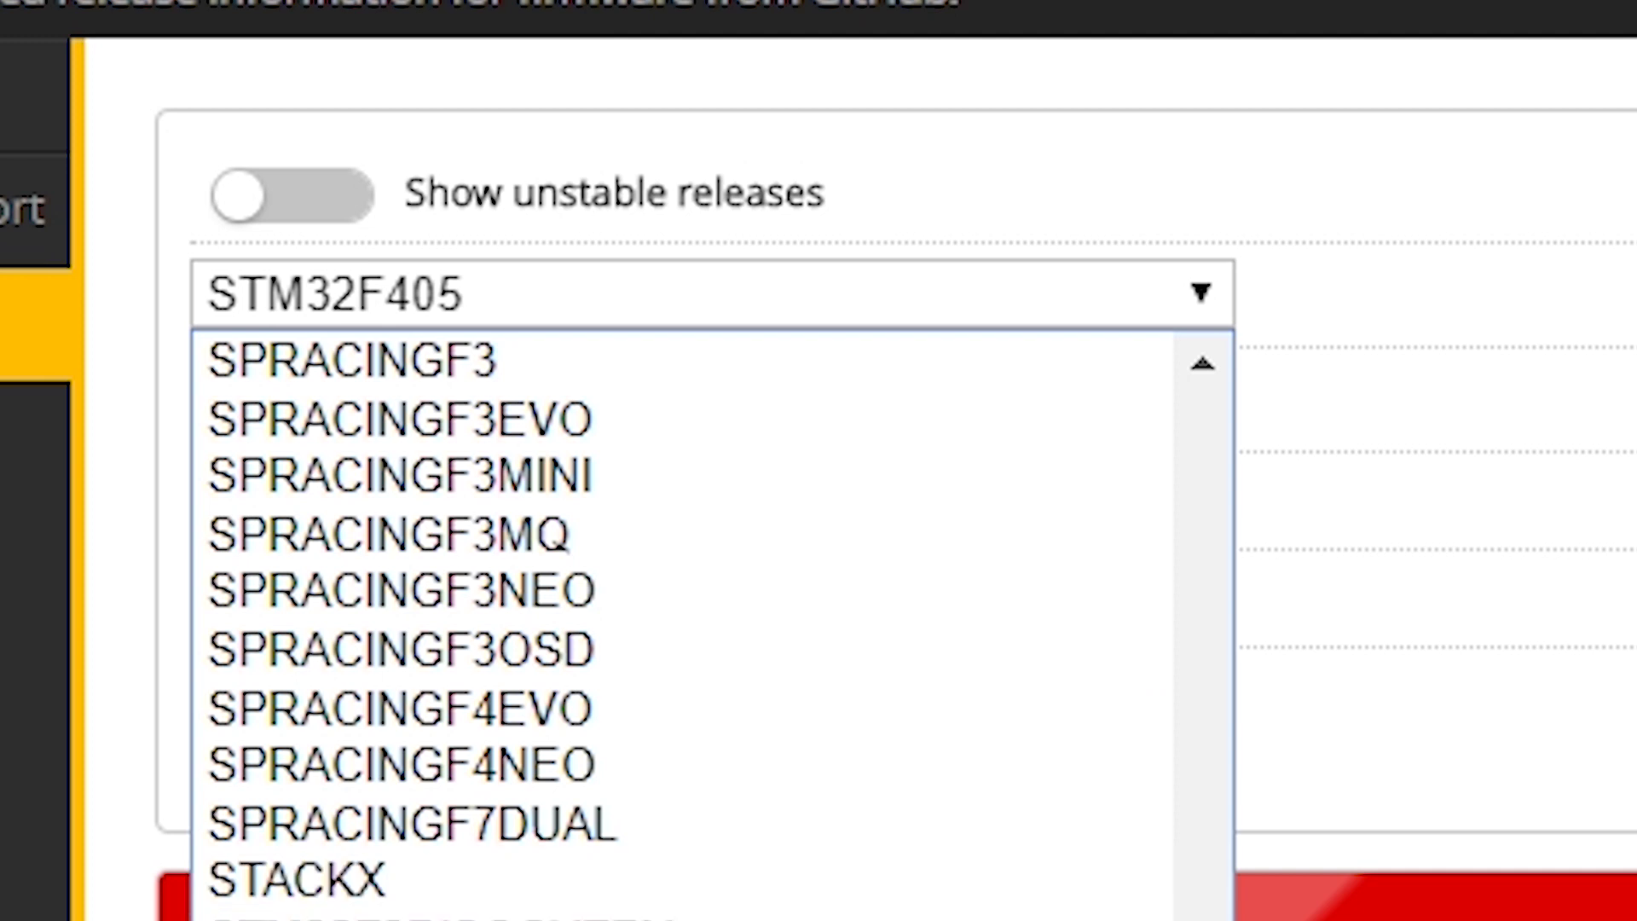
key("Escape")
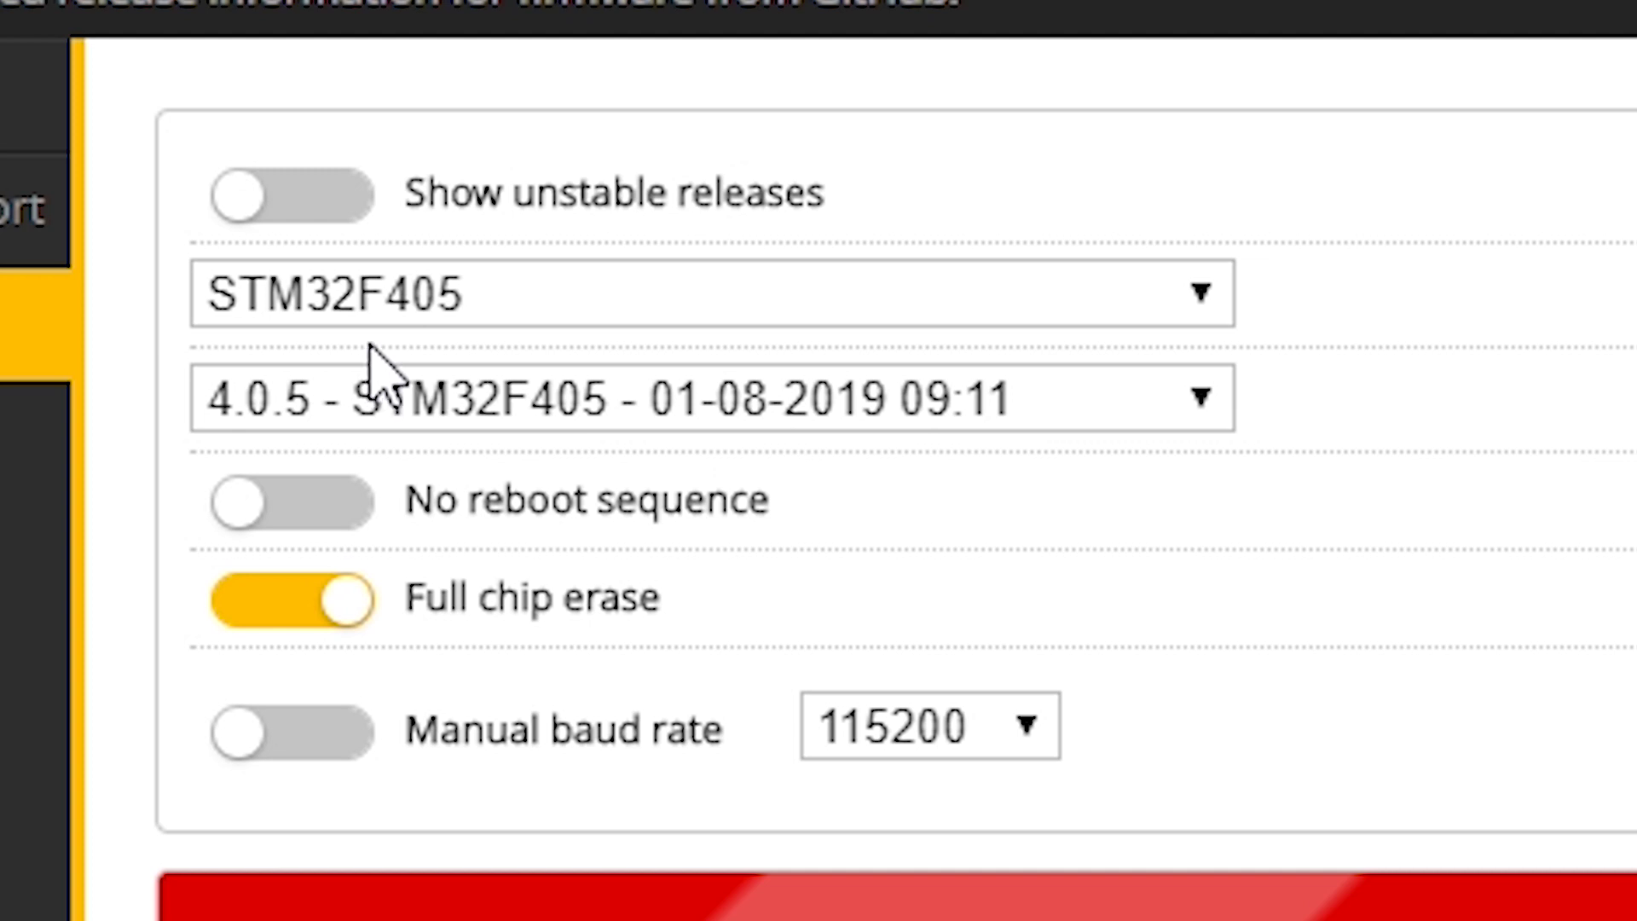
left_click(471, 312)
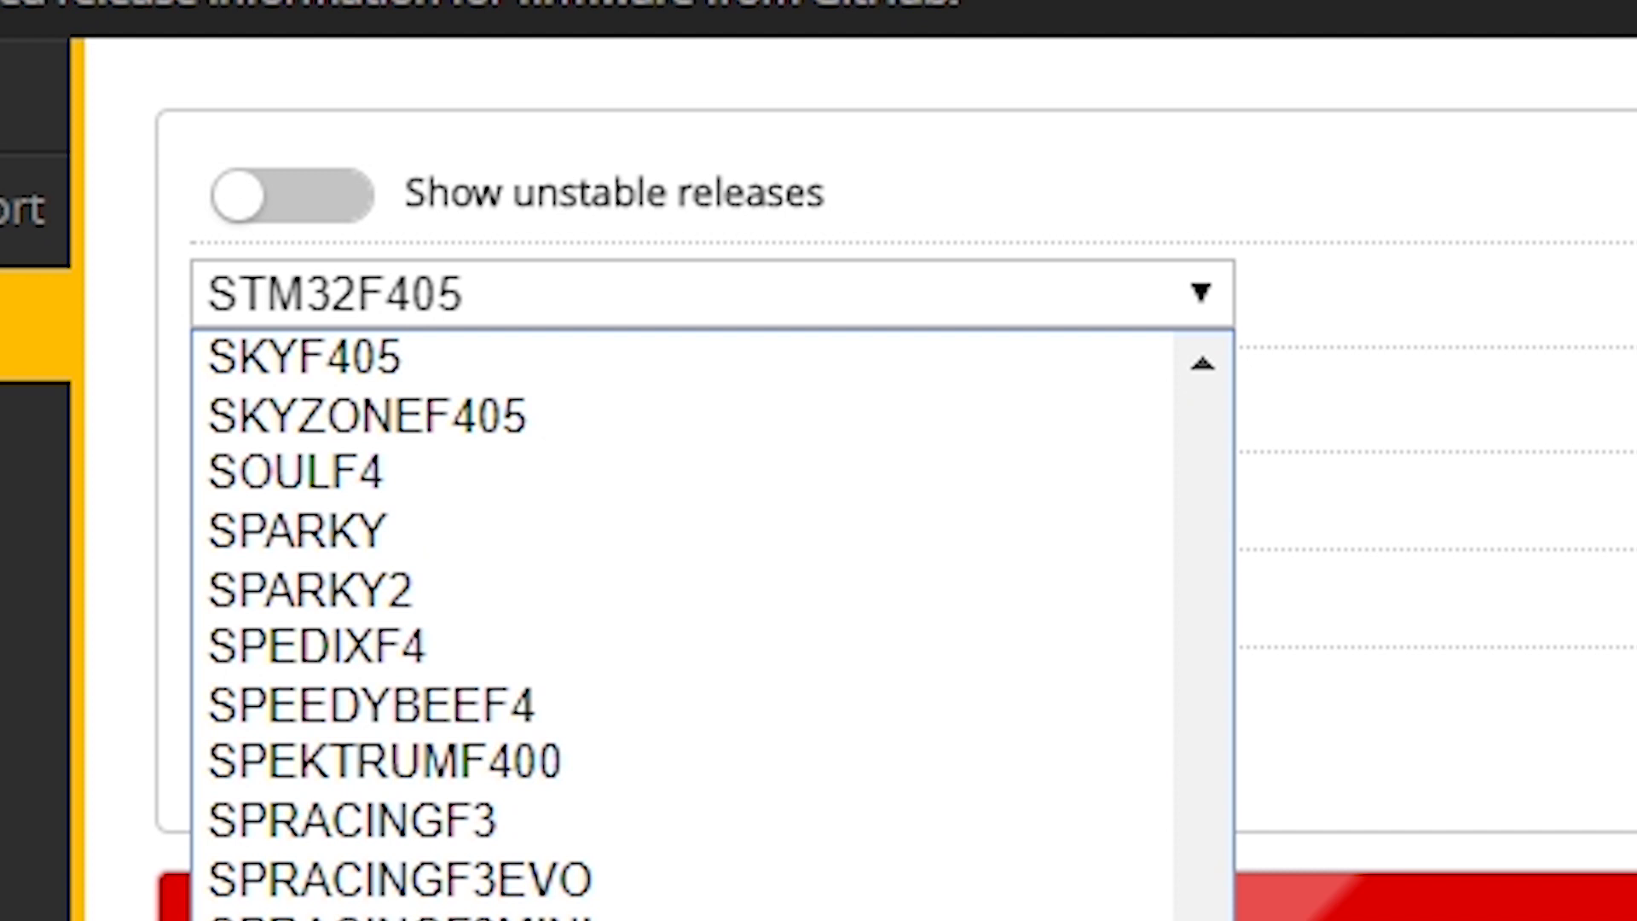
key("Escape")
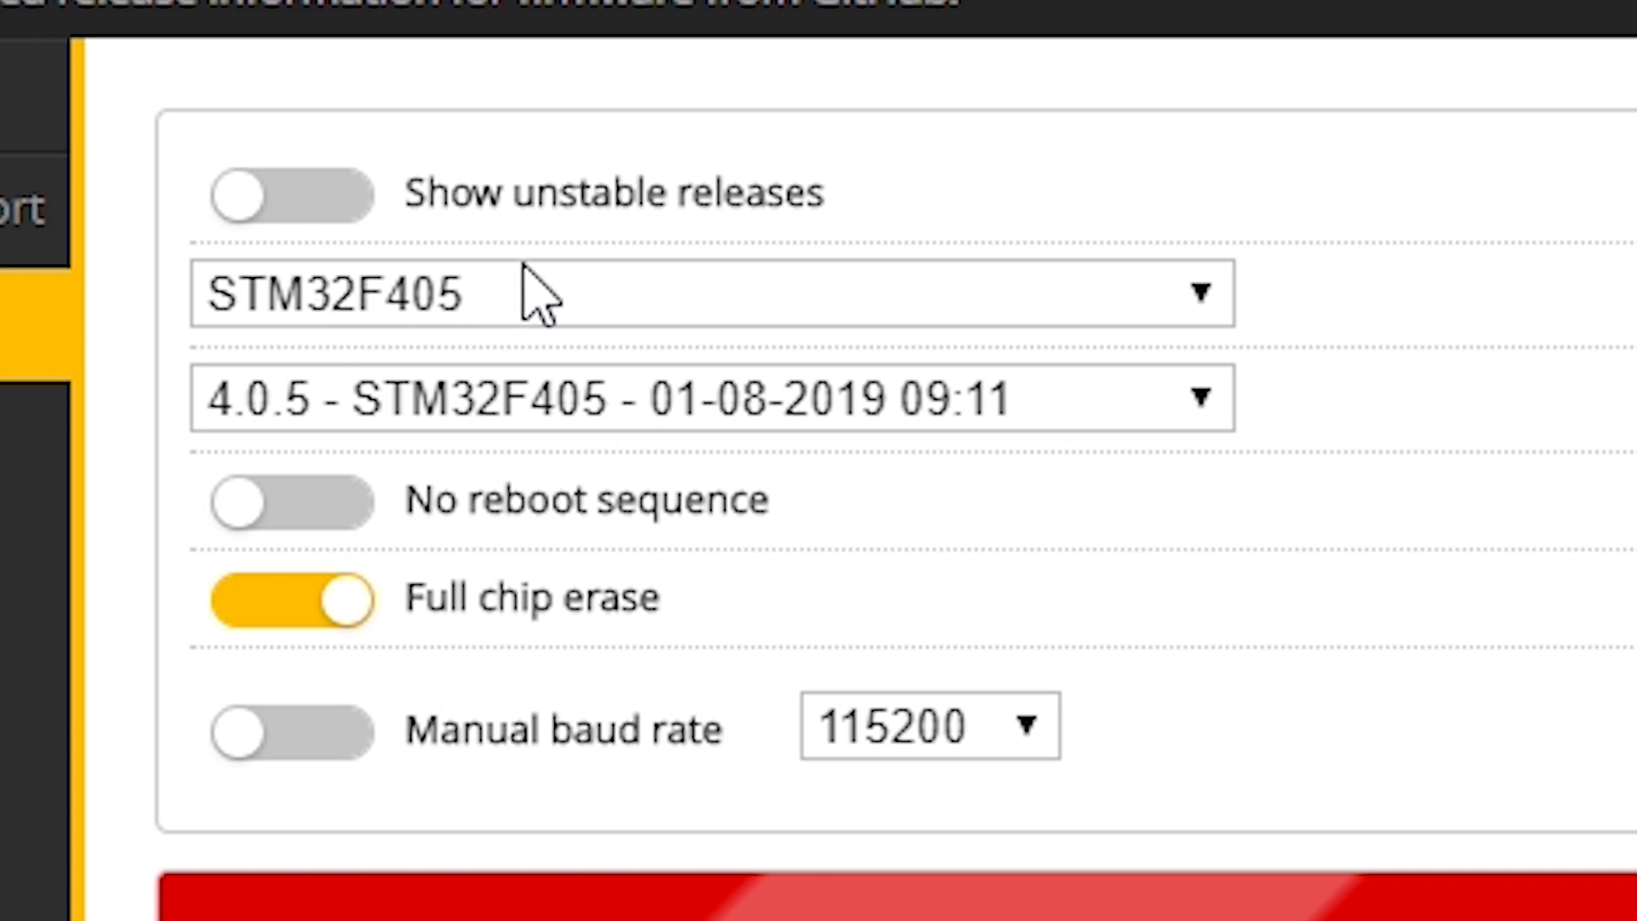
left_click(479, 303)
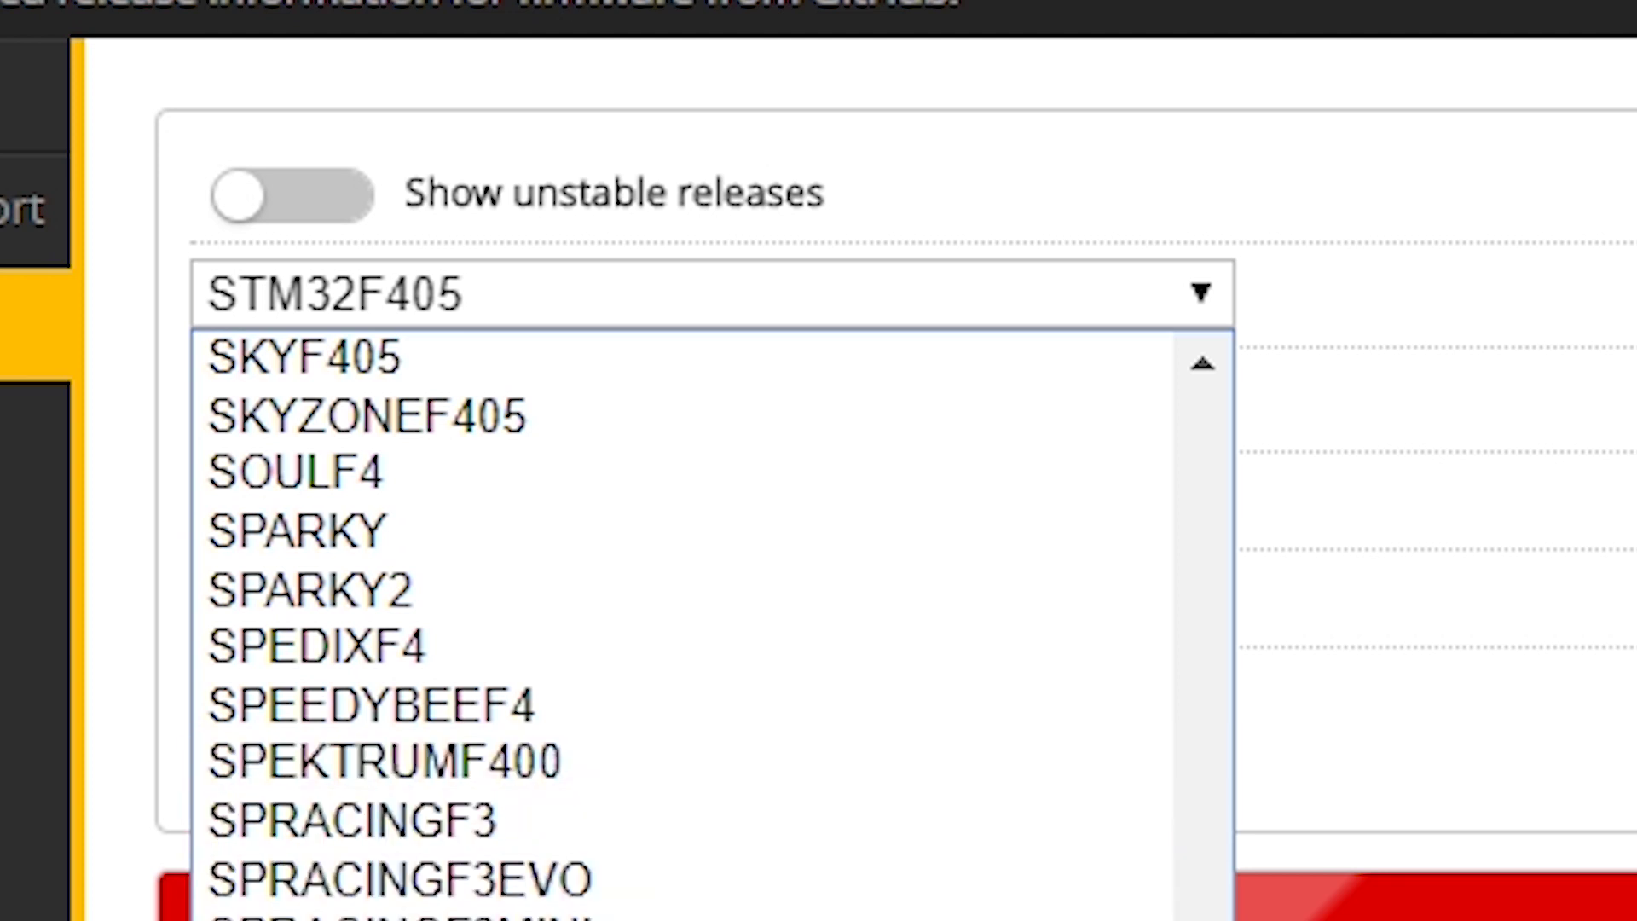
scroll(731, 432, "up", 20)
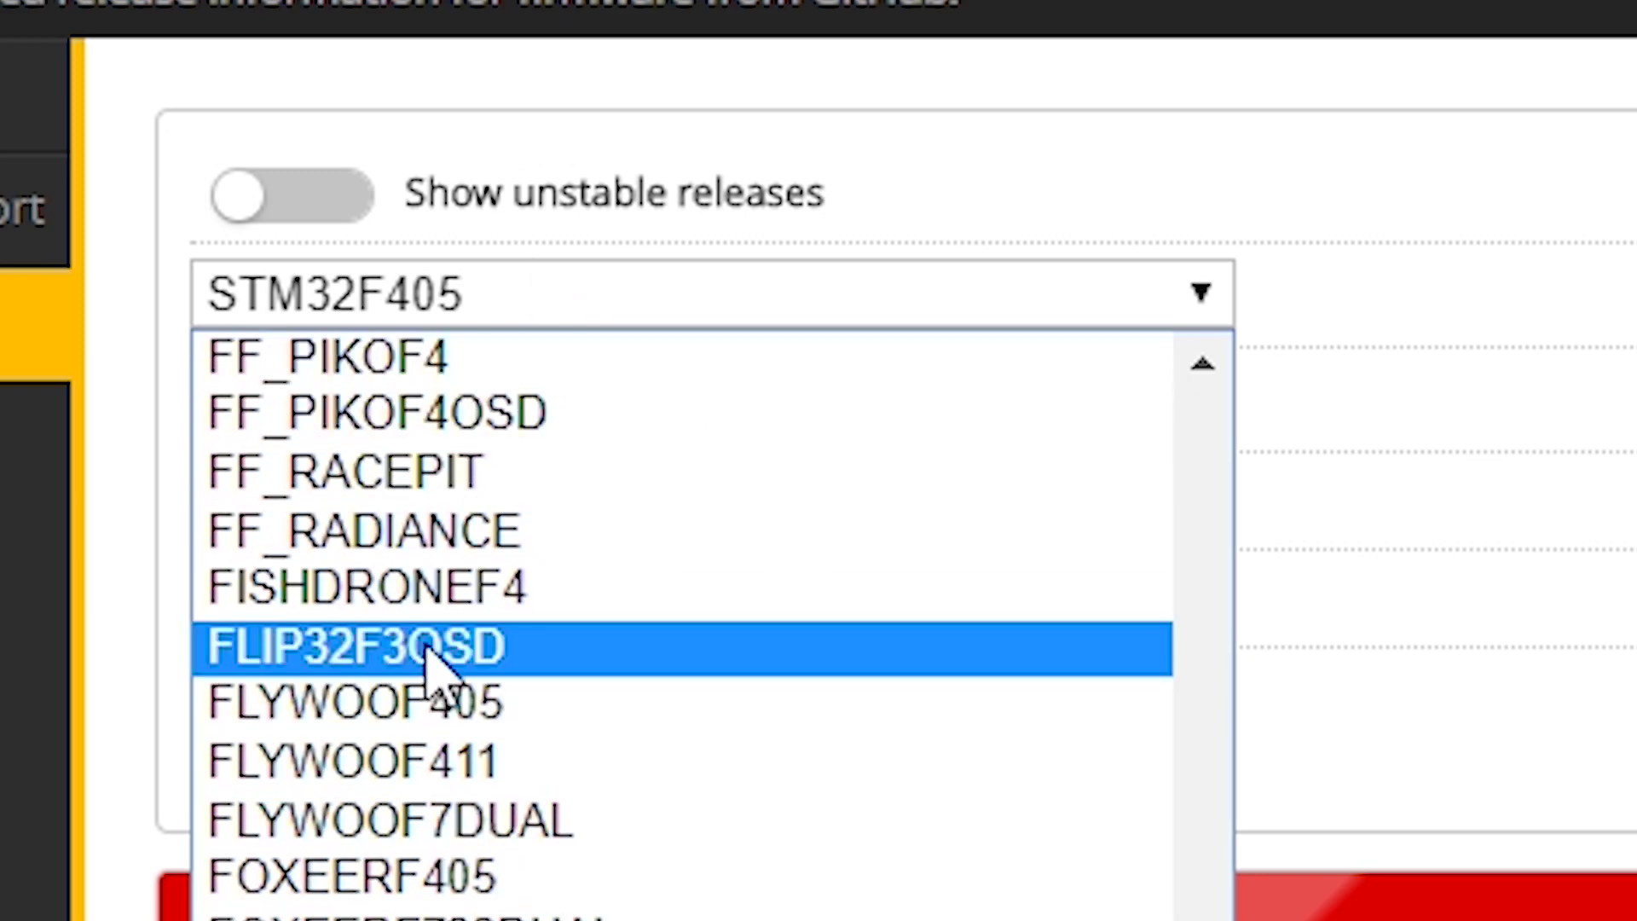
scroll(427, 785, "down", 20)
scroll(429, 806, "down", 8)
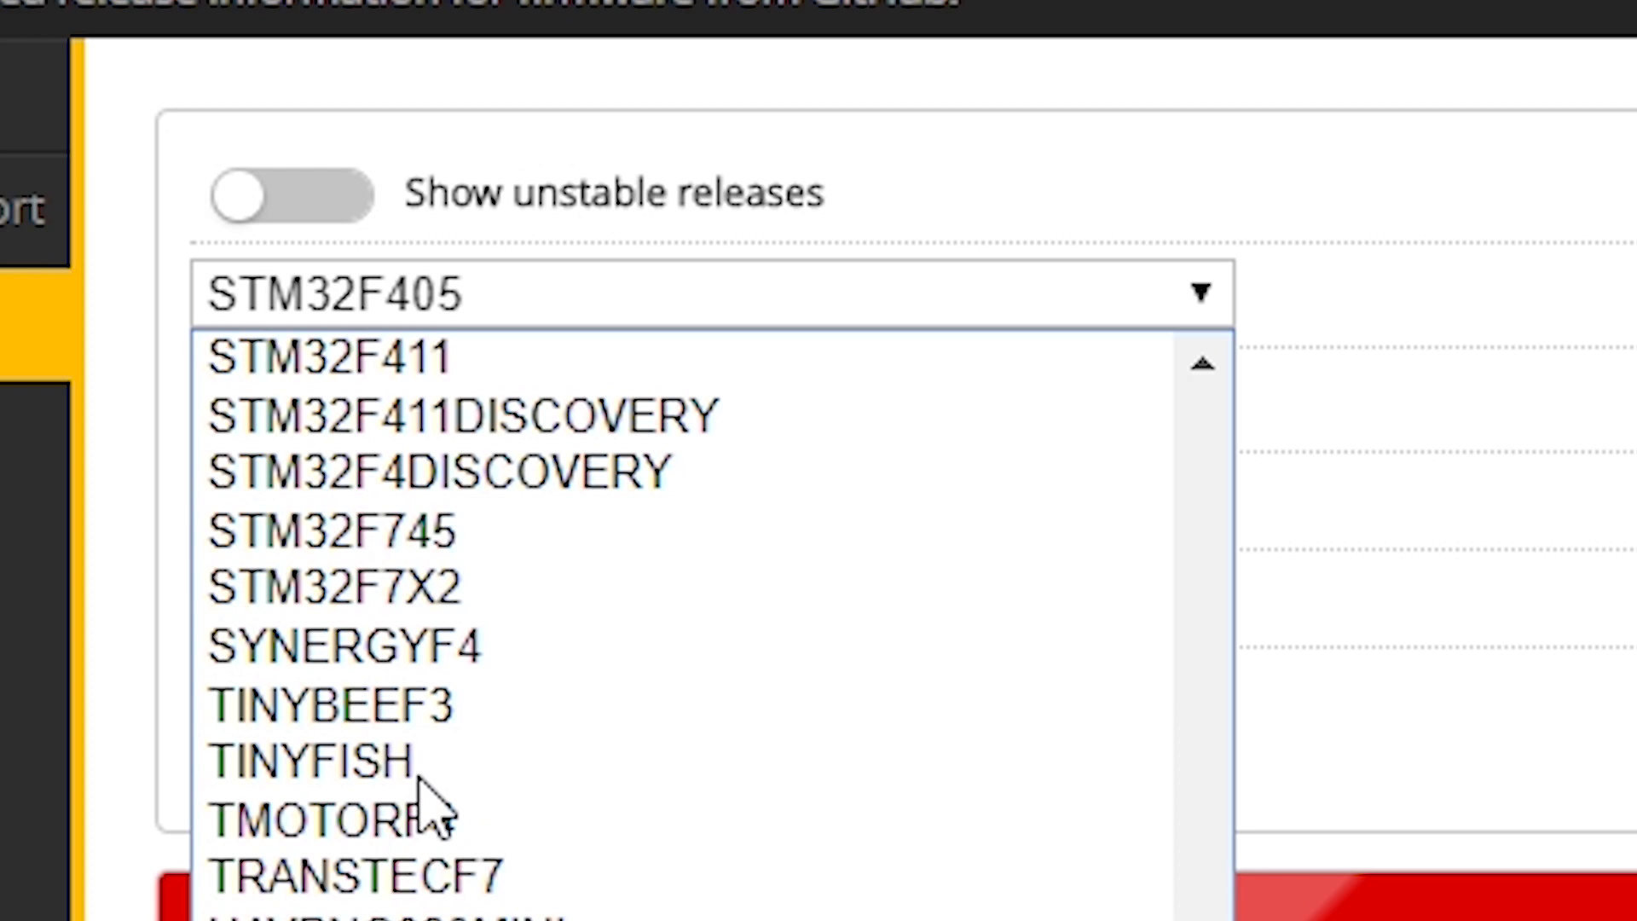
scroll(427, 786, "up", 20)
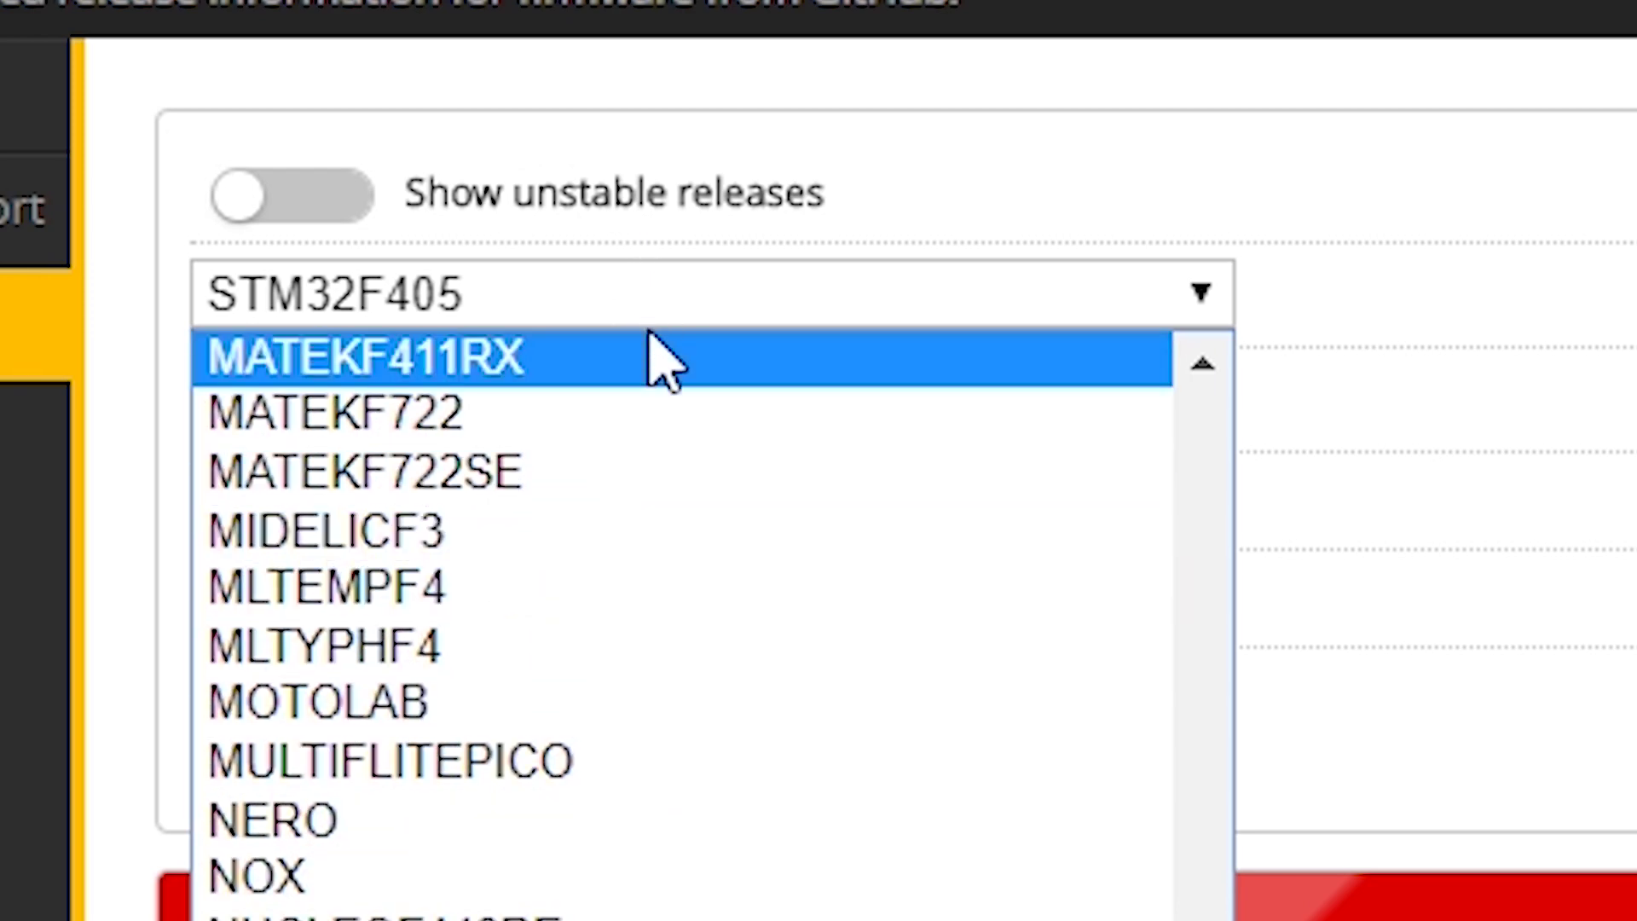
scroll(540, 694, "up", 15)
scroll(738, 694, "down", 20)
scroll(739, 694, "up", 20)
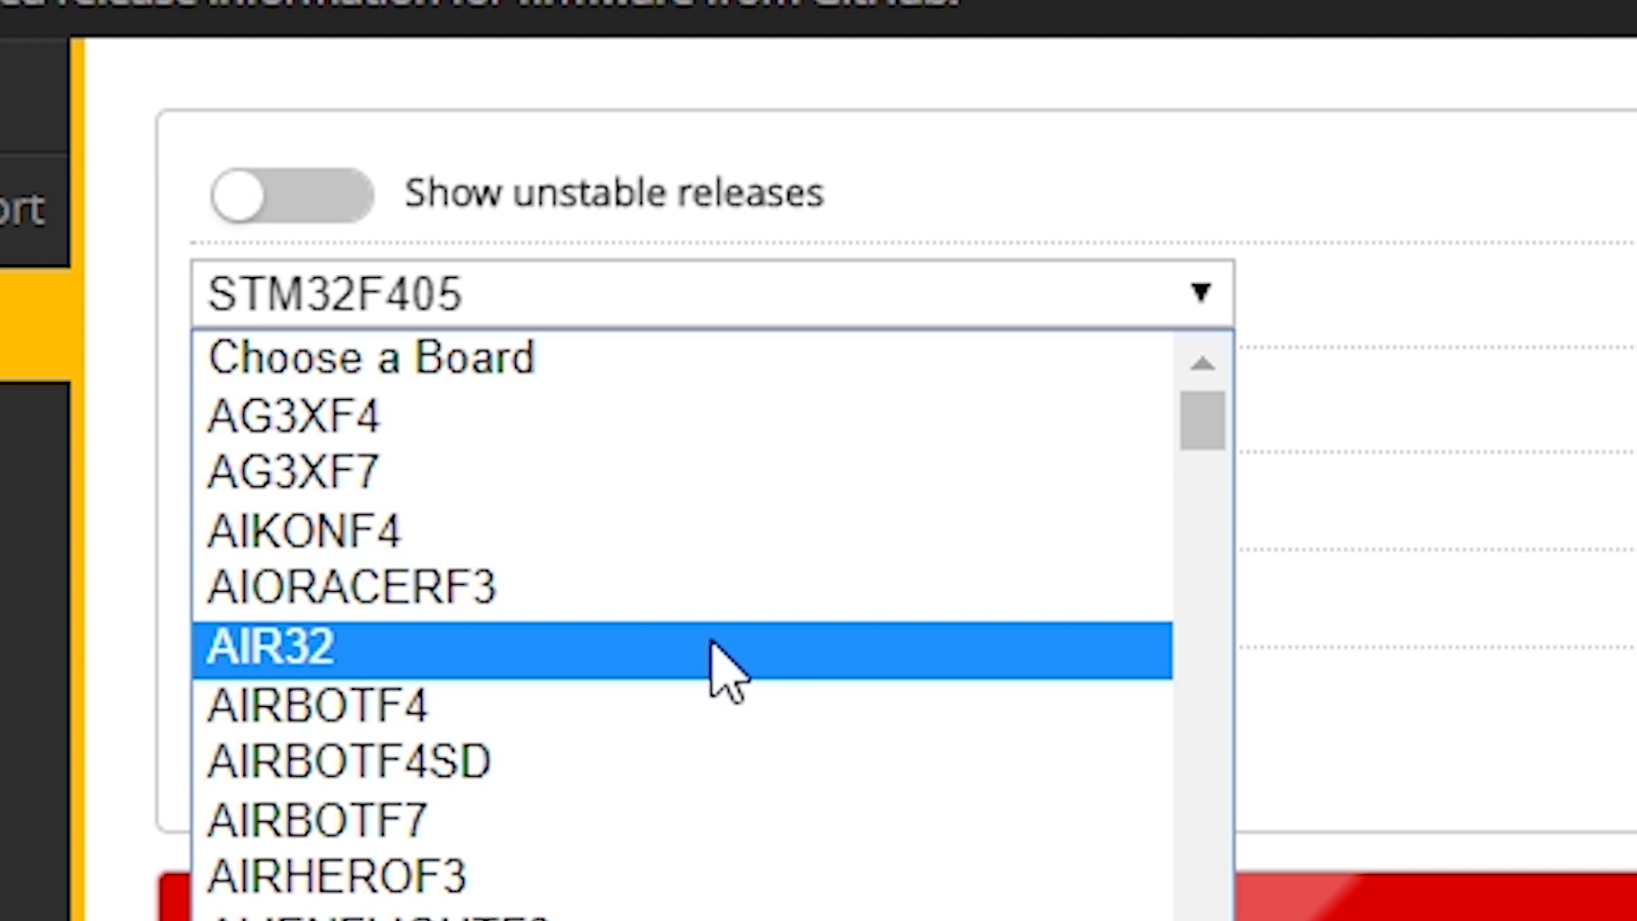
scroll(720, 669, "down", 20)
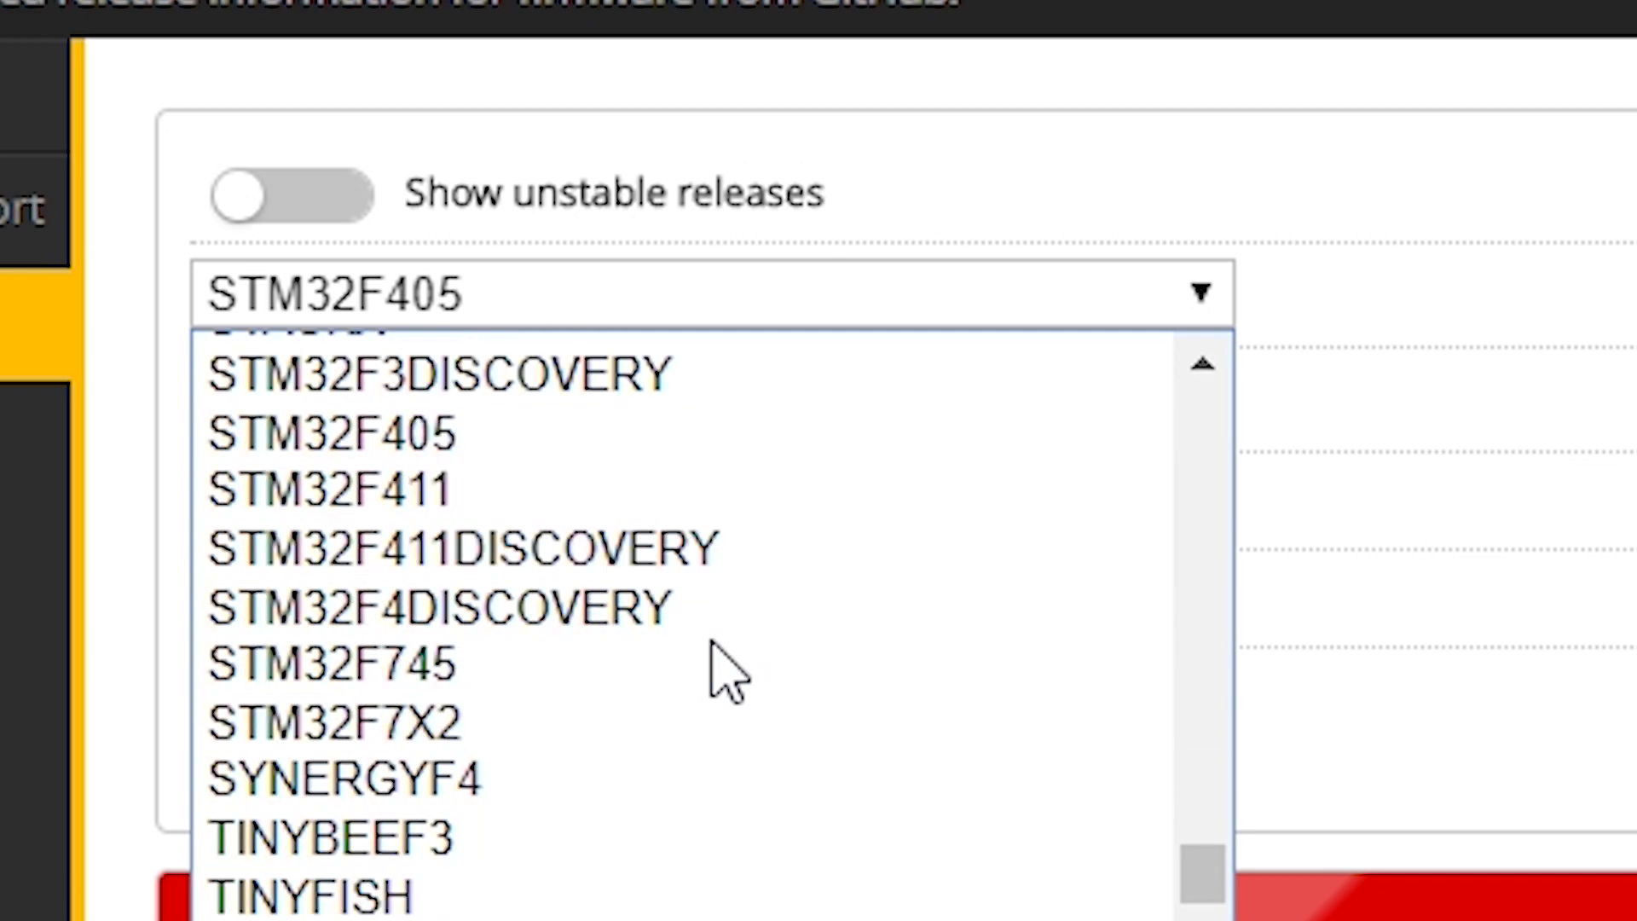
scroll(729, 674, "up", 20)
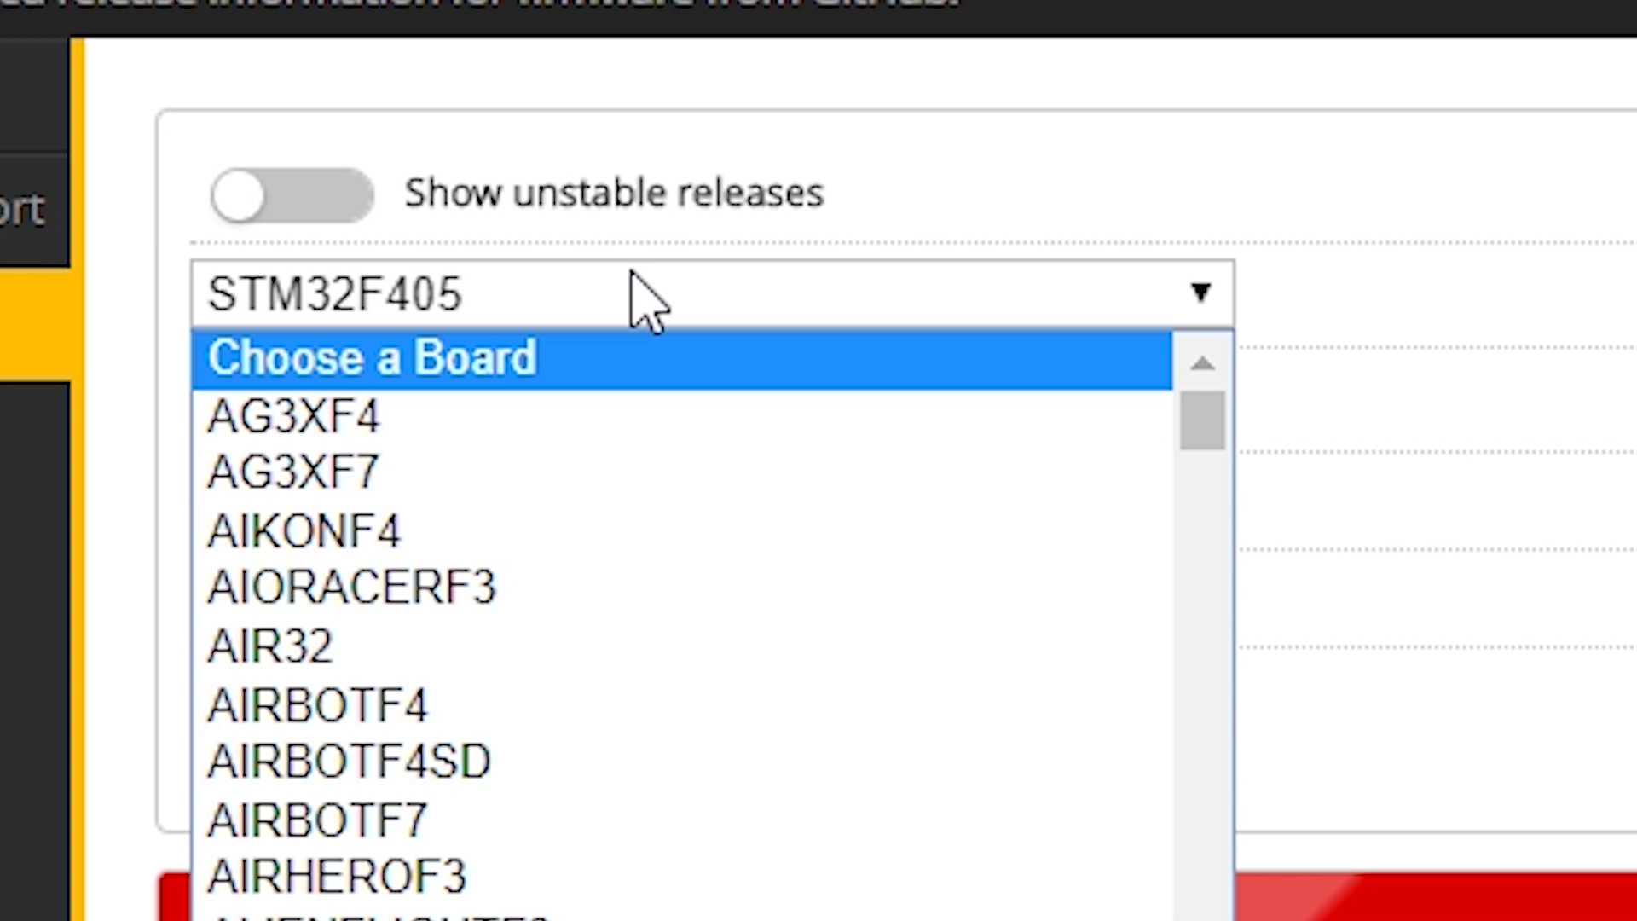
scroll(648, 699, "down", 20)
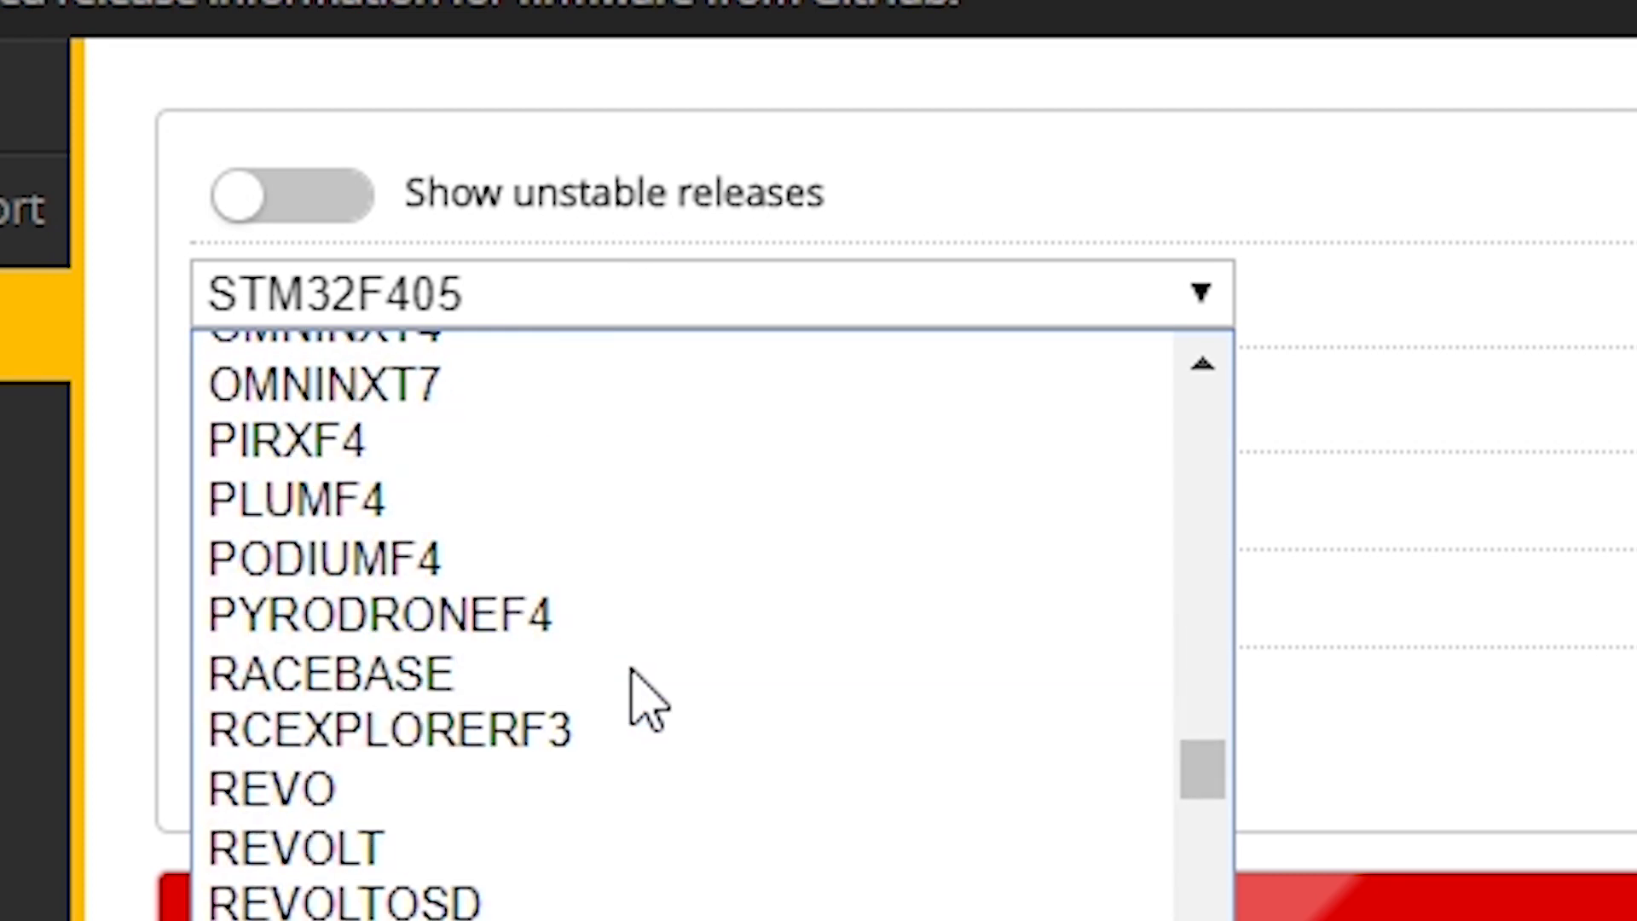
scroll(648, 700, "down", 10)
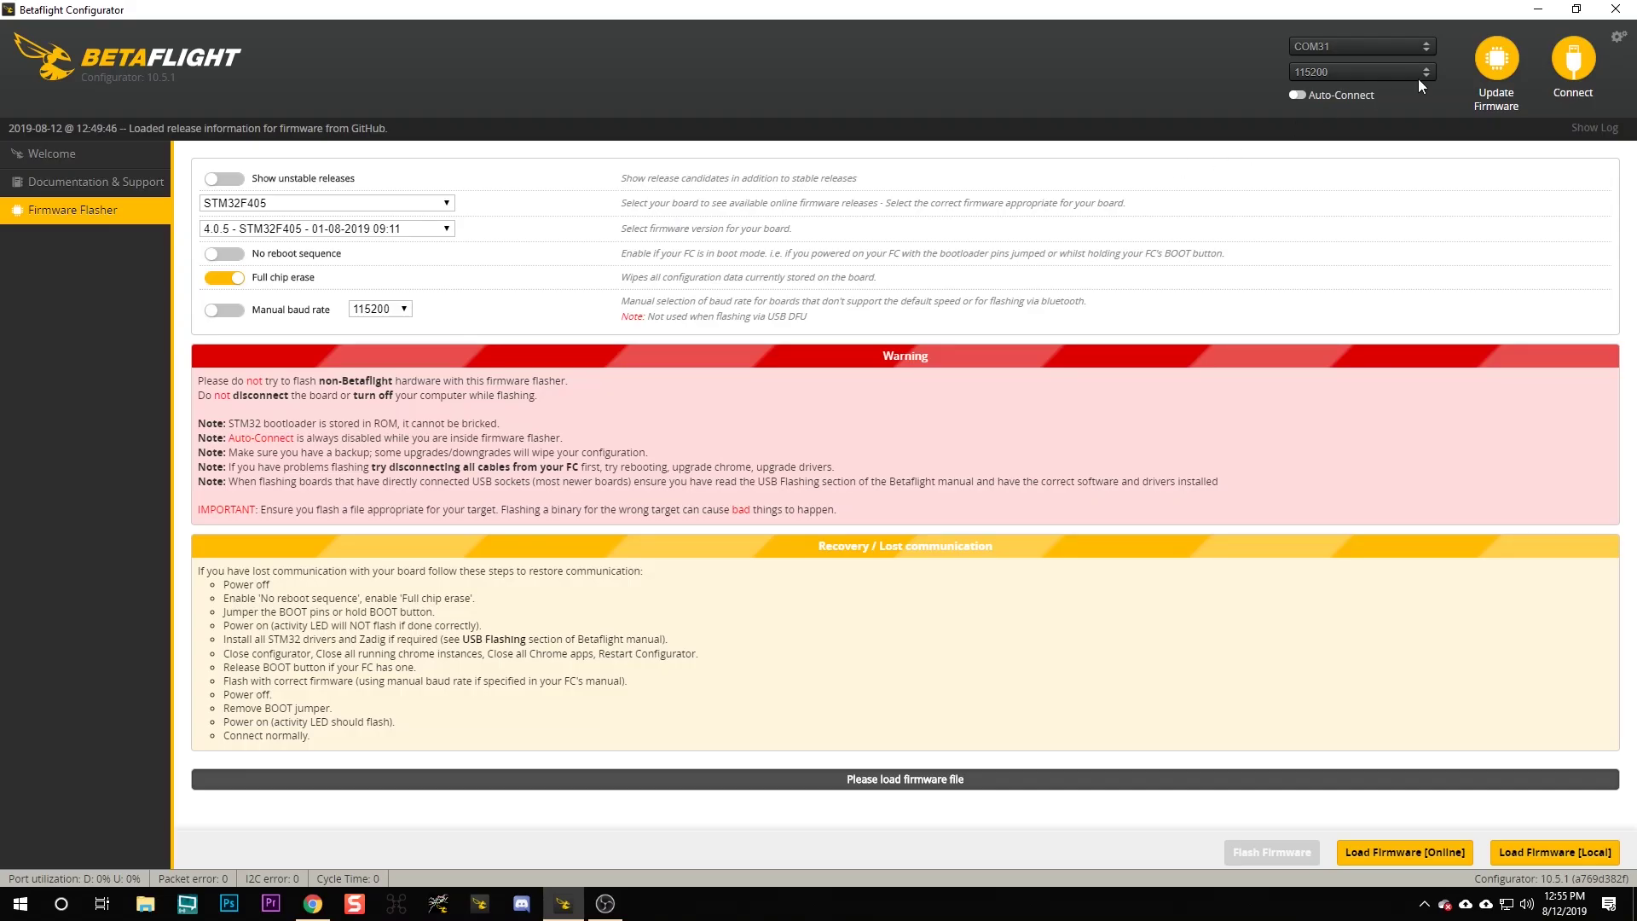
Connect to the flight controller on COM31 and run dump all in its CLI.
left_click(1577, 66)
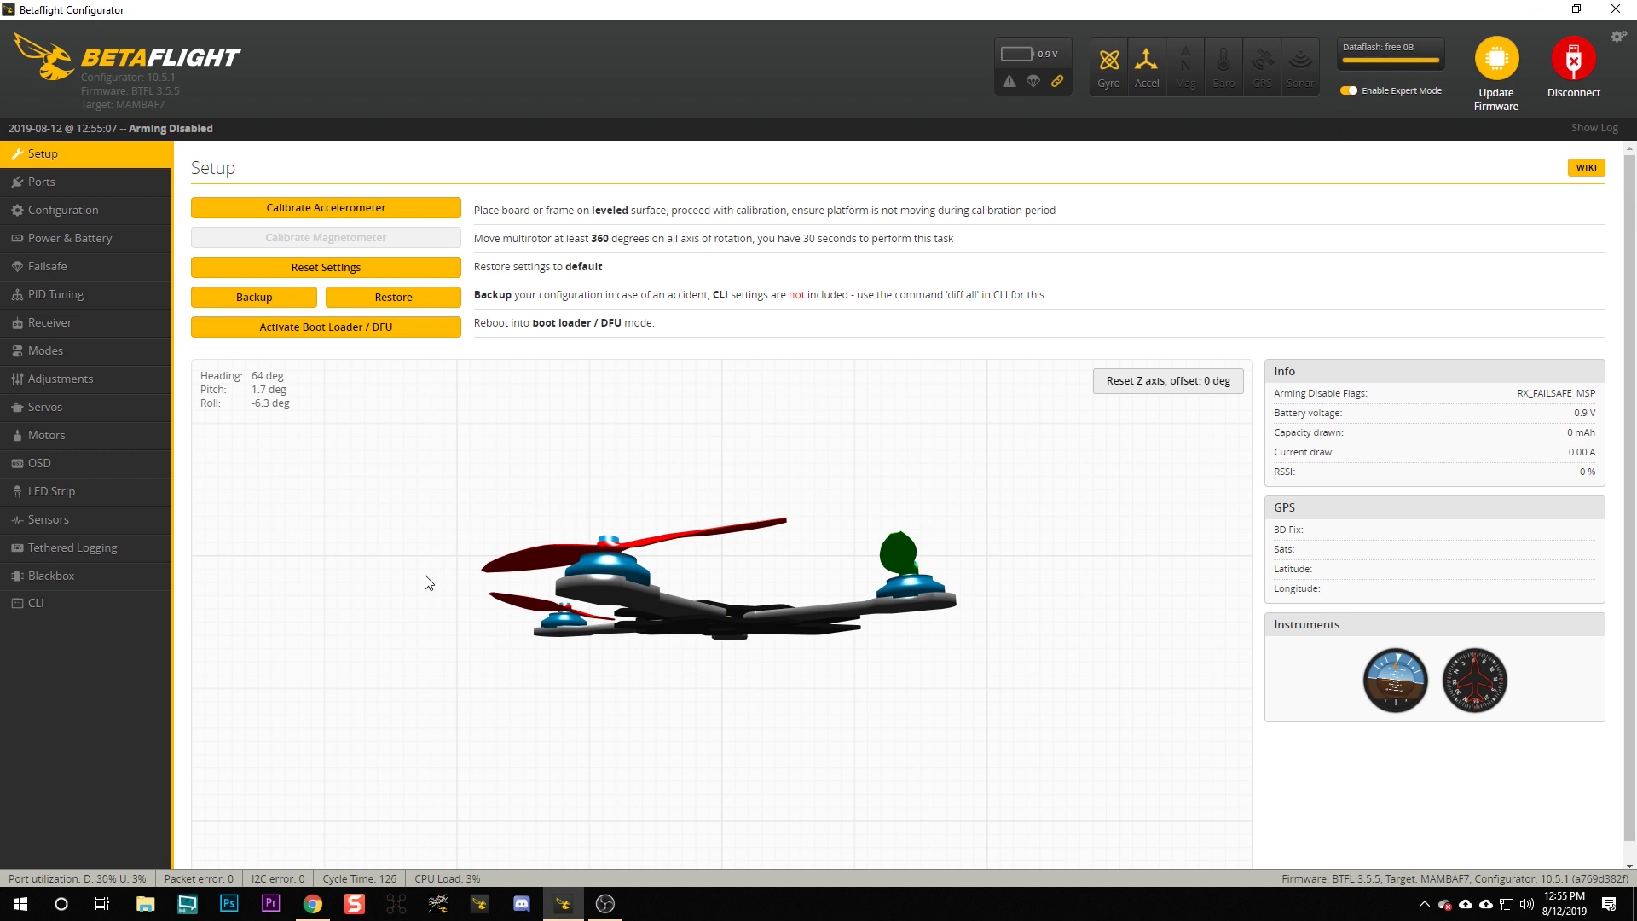
left_click(34, 609)
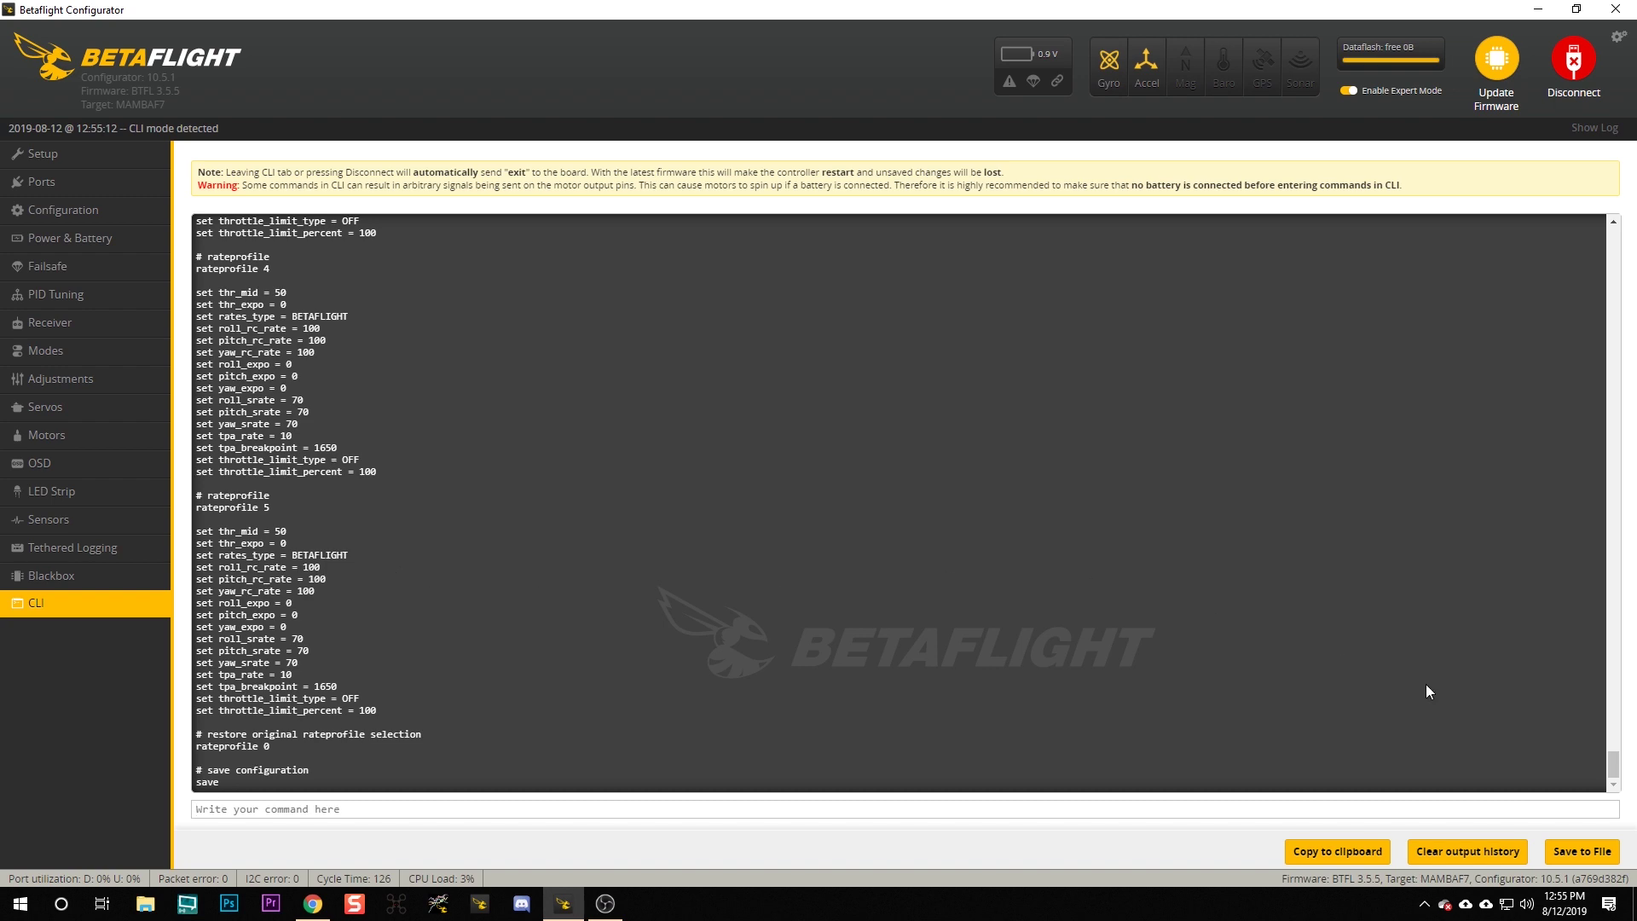
Examine the version and board_name lines at the start of the dump output to identify the board's firmware target.
left_click_drag(1612, 765, 1534, 233)
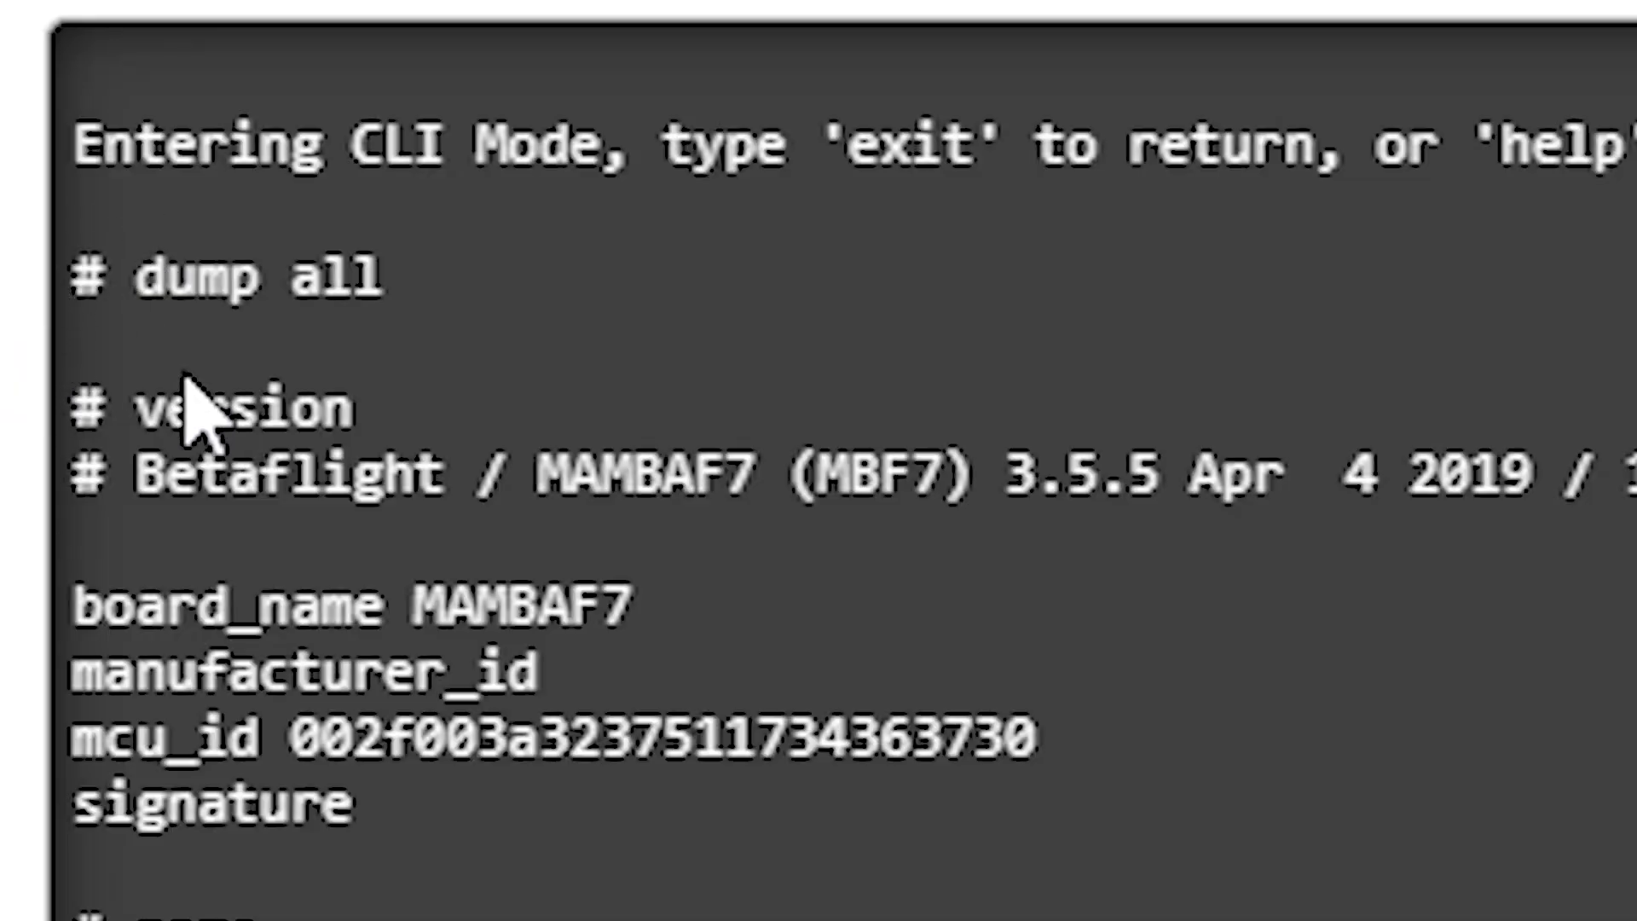
double_click(682, 499)
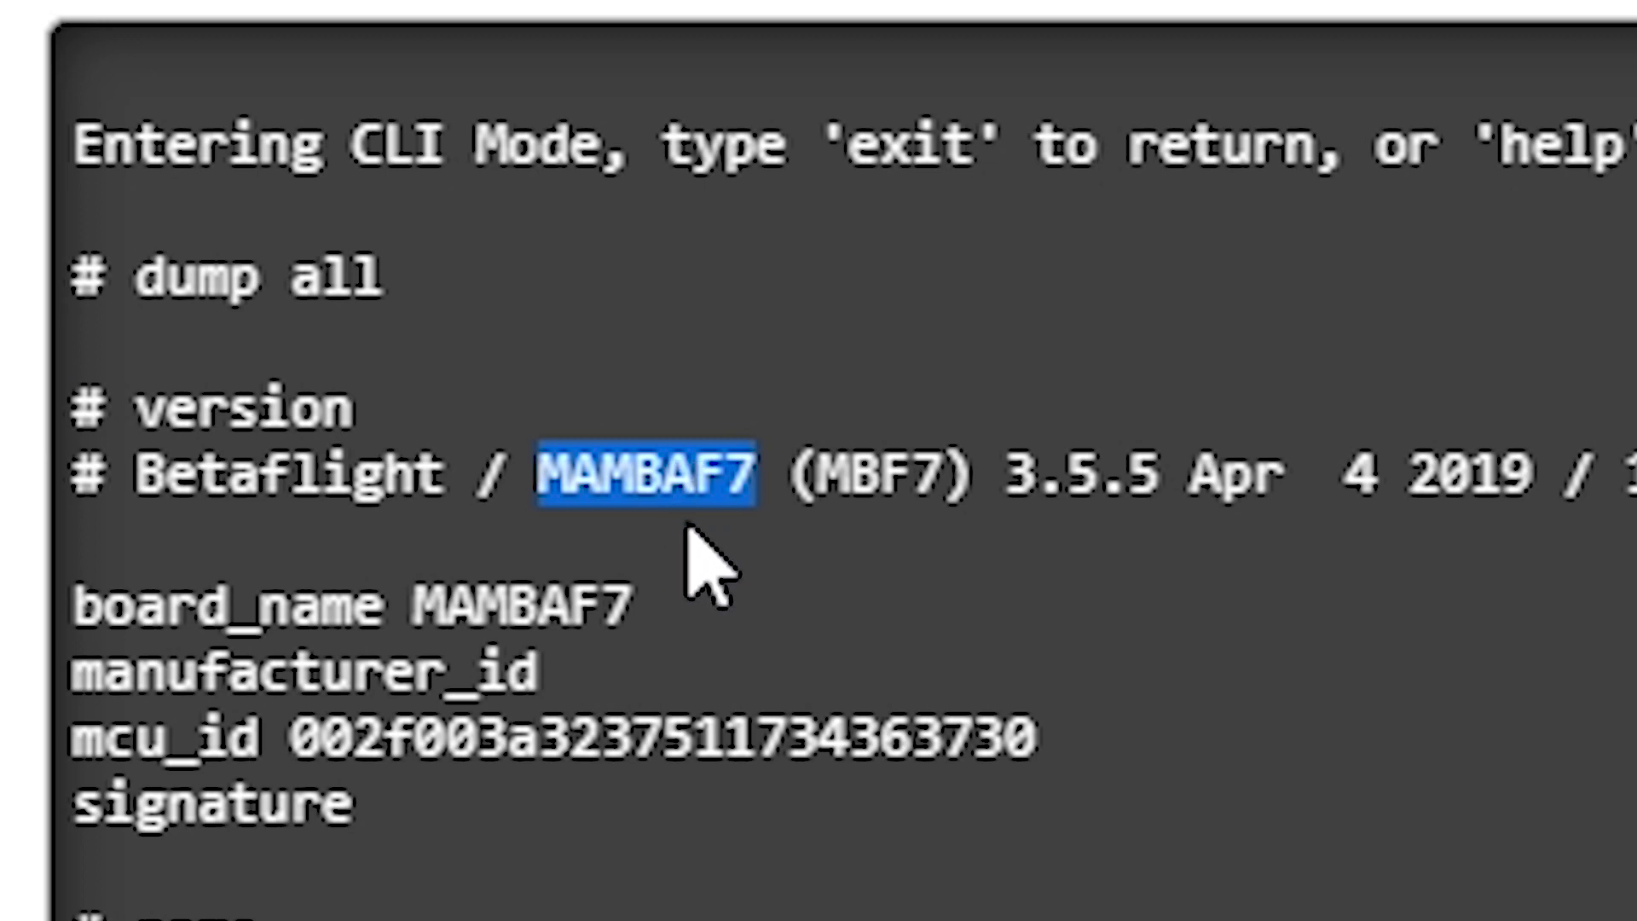
left_click(702, 548)
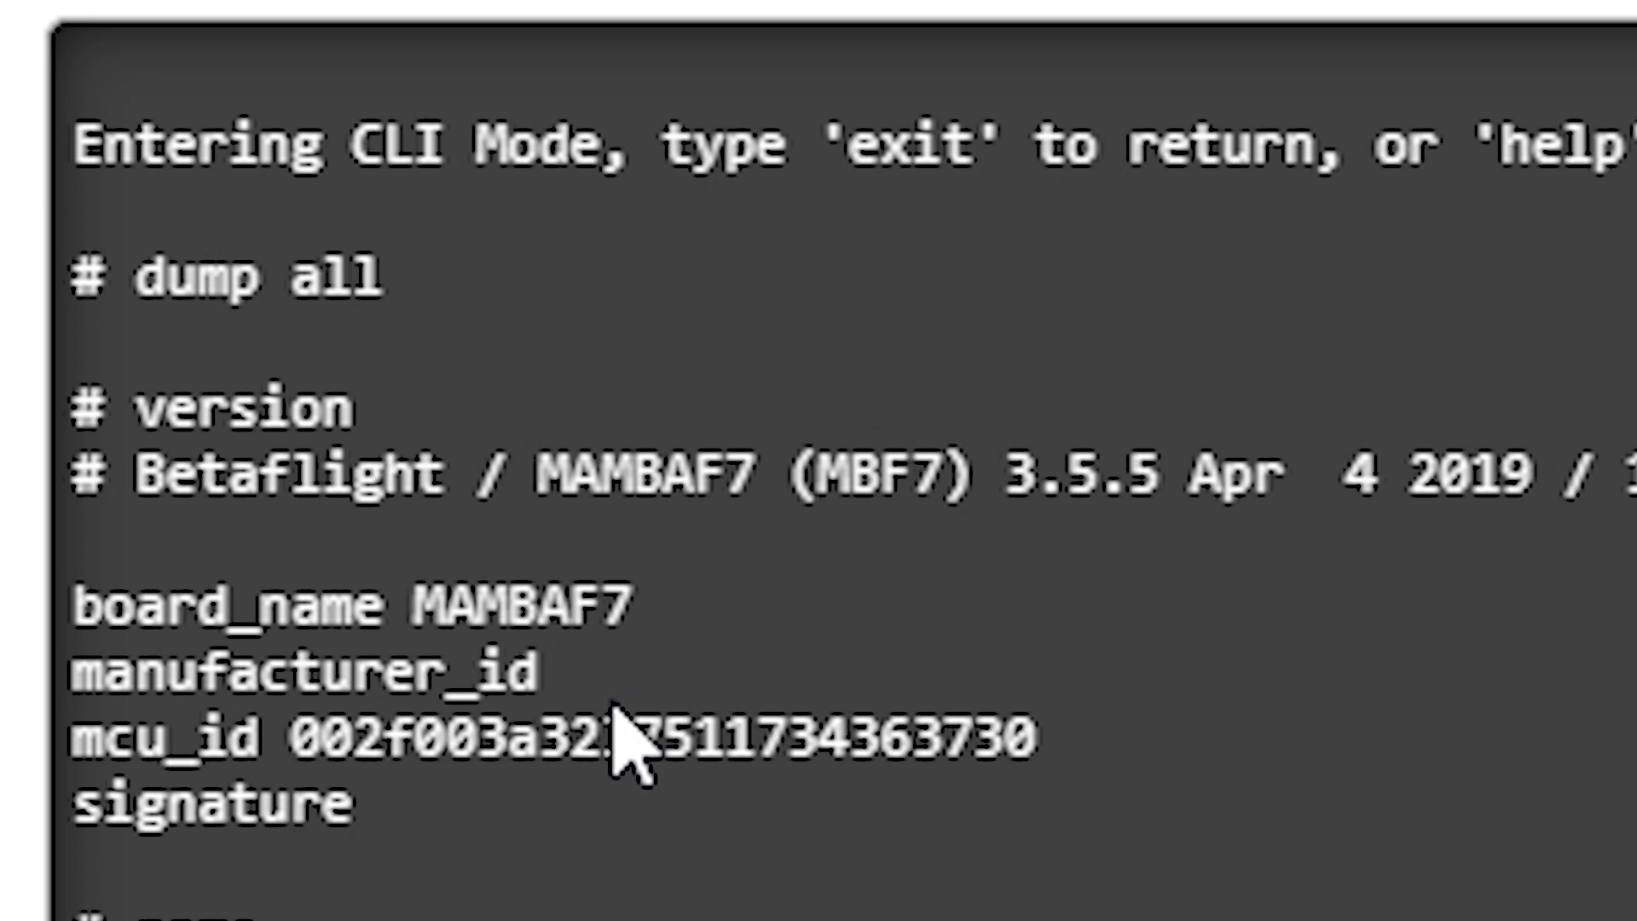
double_click(644, 452)
left_click(1244, 692)
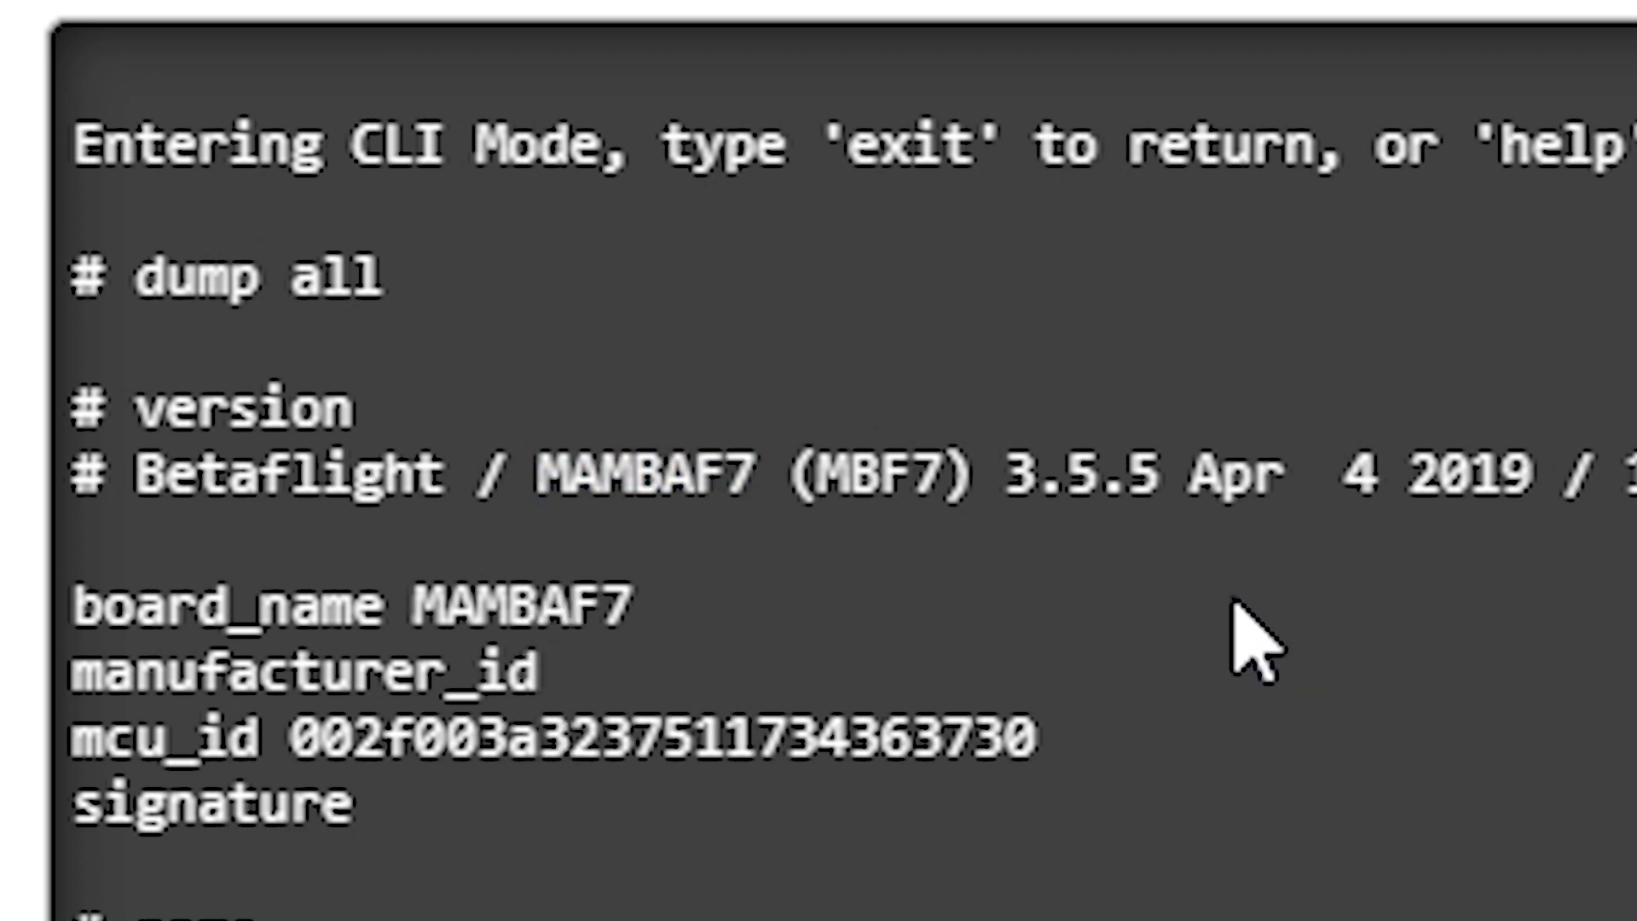